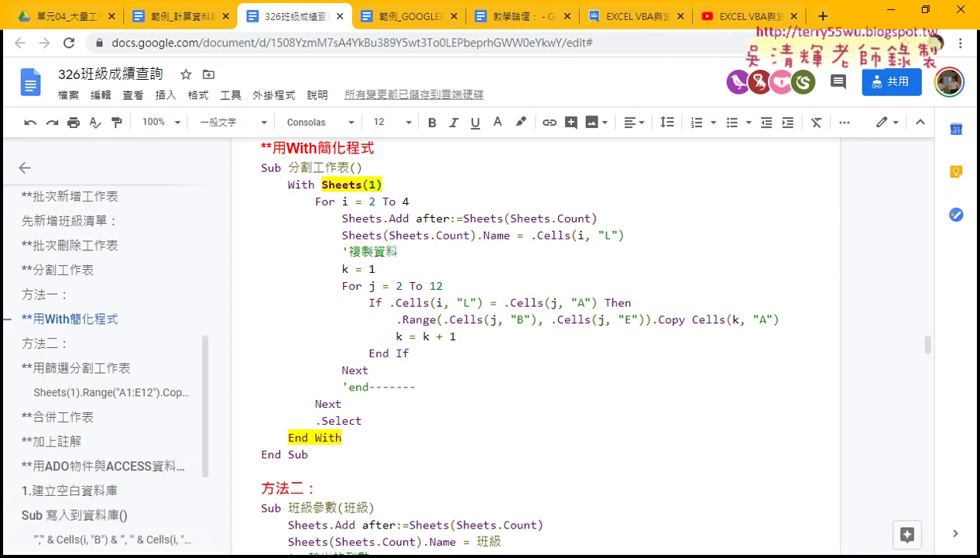
In the class score workbook, run the 批次新增工作表 macro from the VBA editor.
click(318, 557)
click(271, 511)
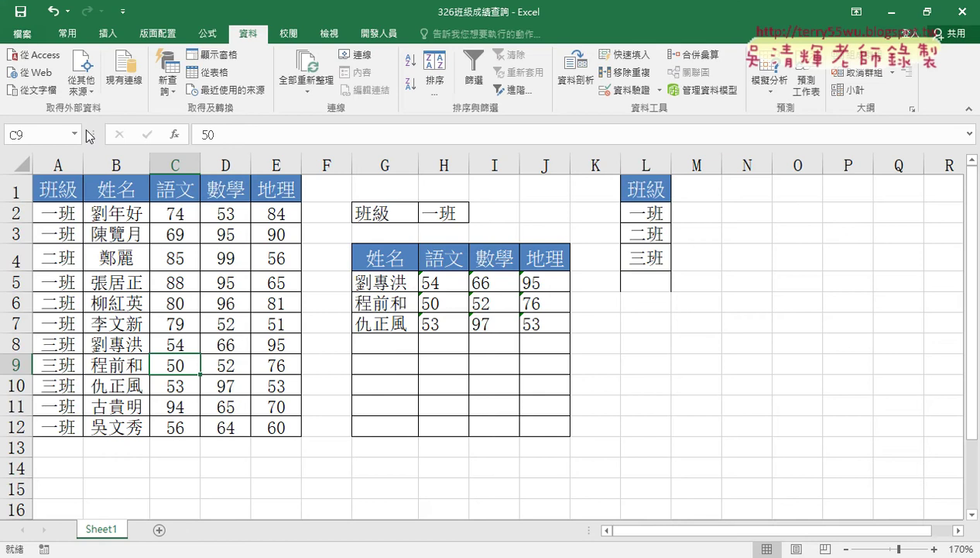
click(377, 36)
click(29, 69)
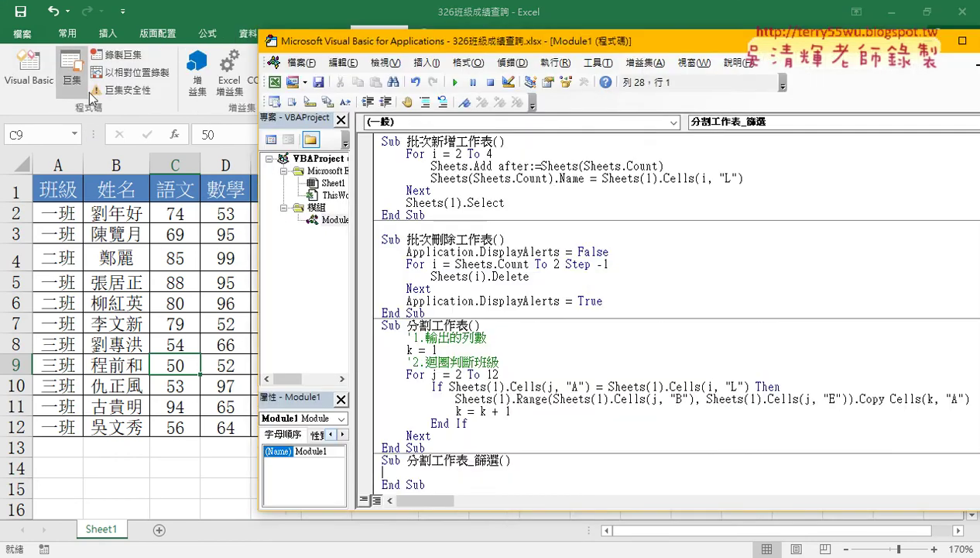
click(455, 82)
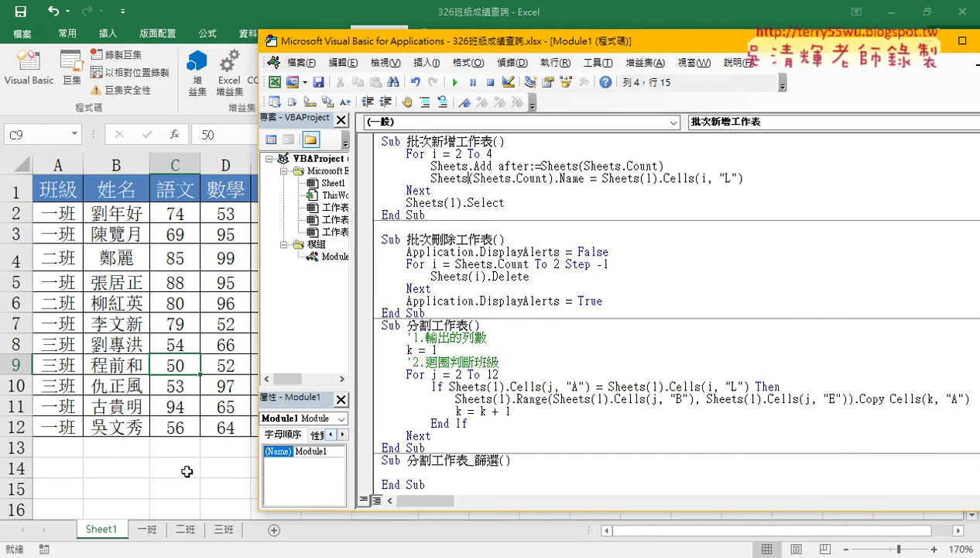
Check the new 二班 and 三班 sheets, then return to Sheet1's score table.
click(148, 530)
click(183, 530)
click(224, 529)
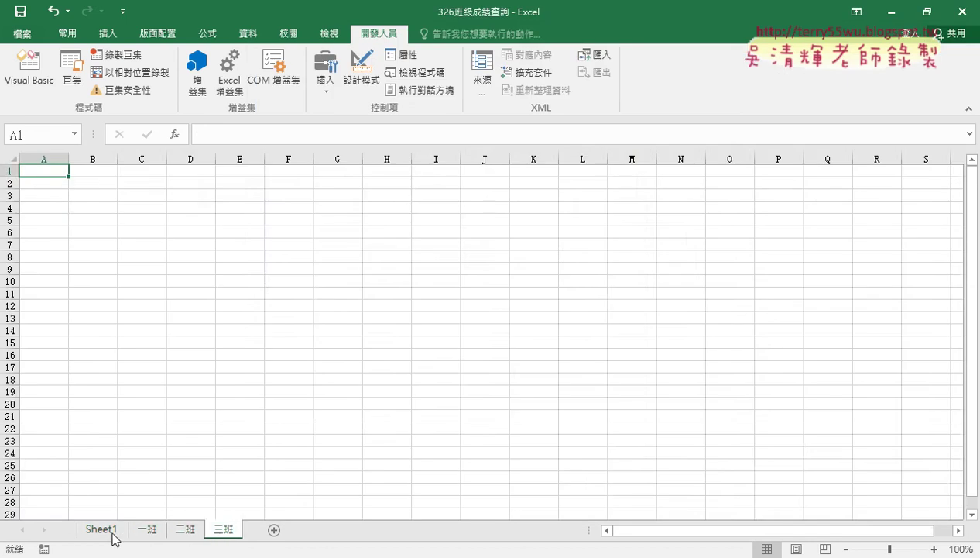
click(104, 530)
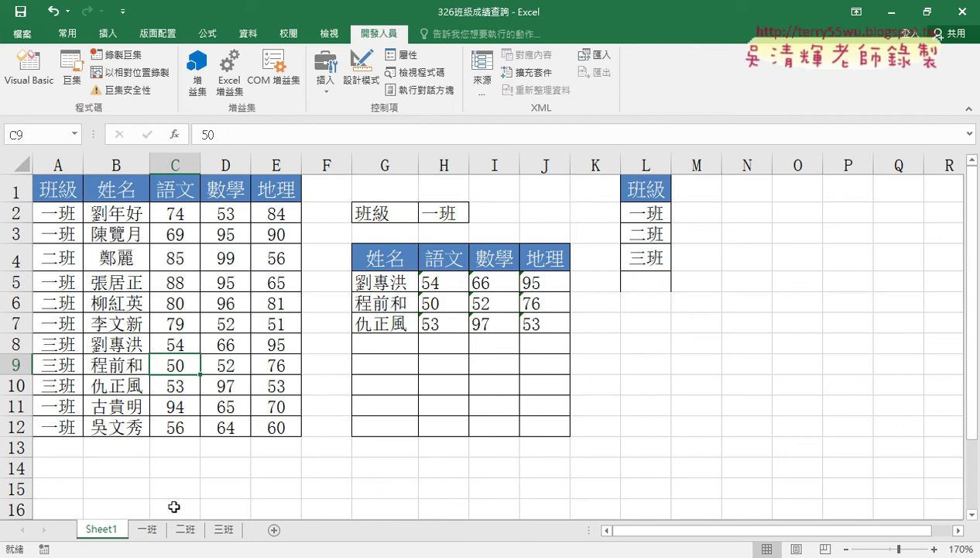
Point out the class choice in H2, the empty 一班 sheet, and the first student's row B2:E2.
click(440, 217)
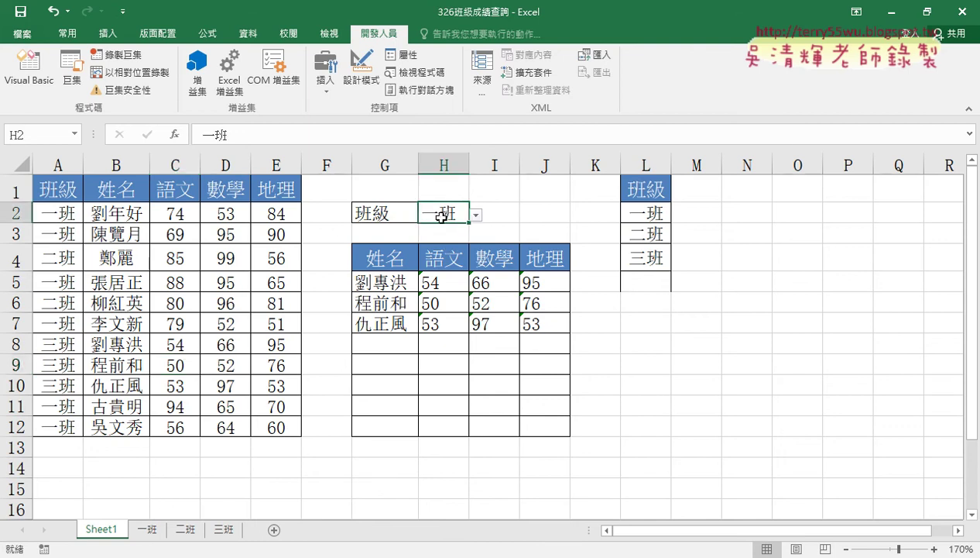
click(149, 529)
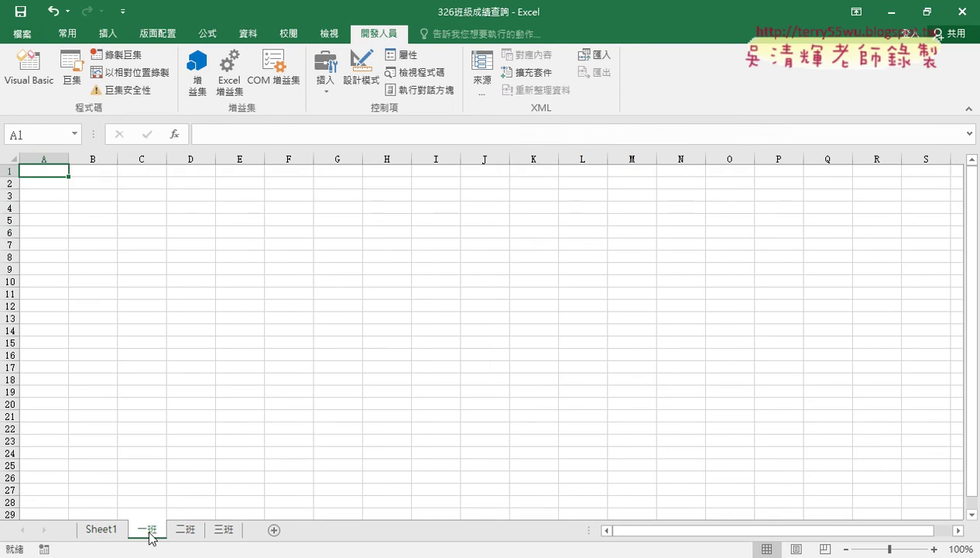
click(102, 529)
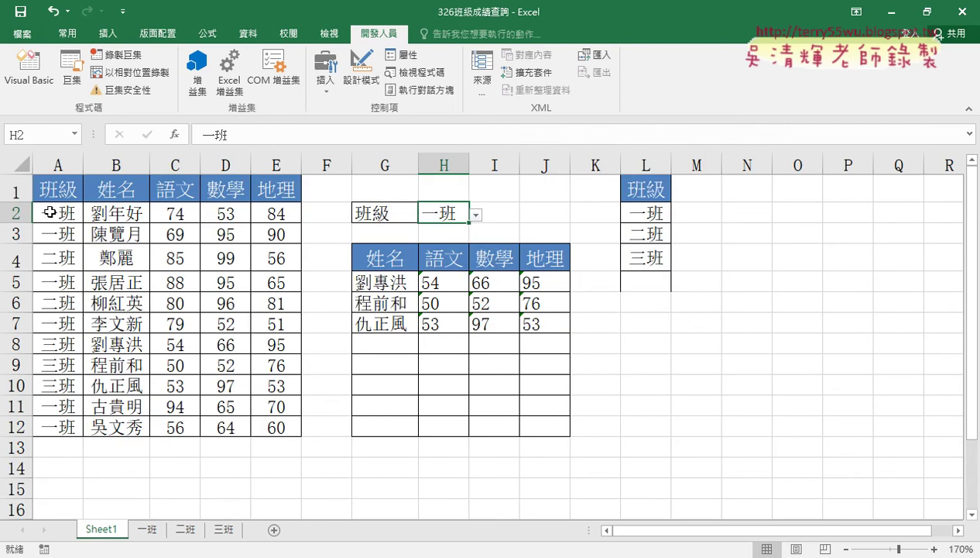
click(64, 212)
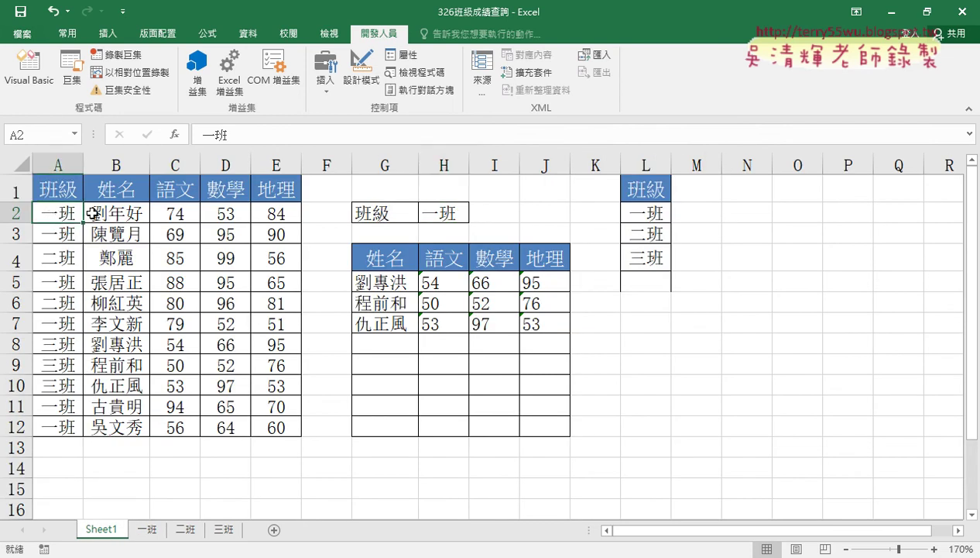
drag(101, 212, 275, 213)
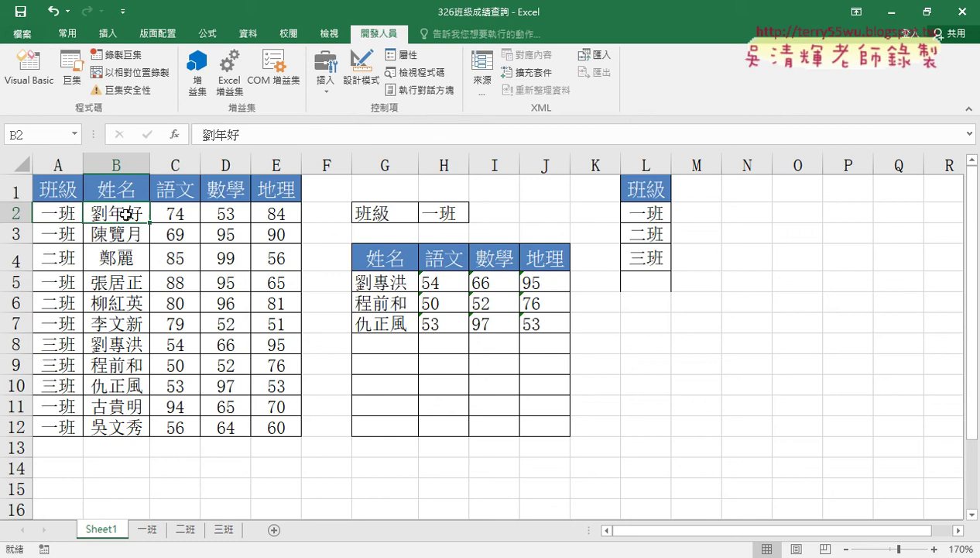
Mark 一班's A1:D1 as the copy destination and Sheet1's second student row B3:E3.
click(136, 530)
drag(45, 170, 194, 170)
click(101, 529)
drag(96, 233, 267, 234)
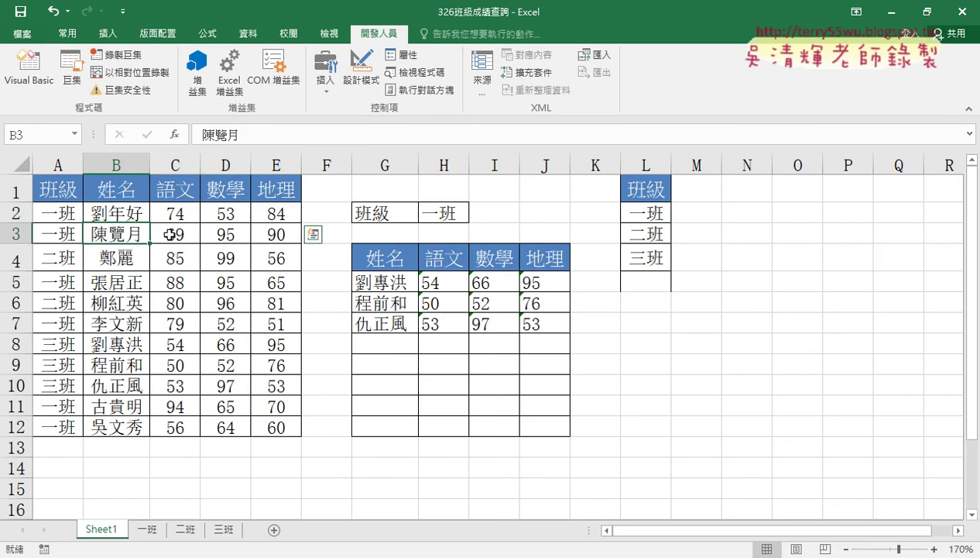
click(148, 529)
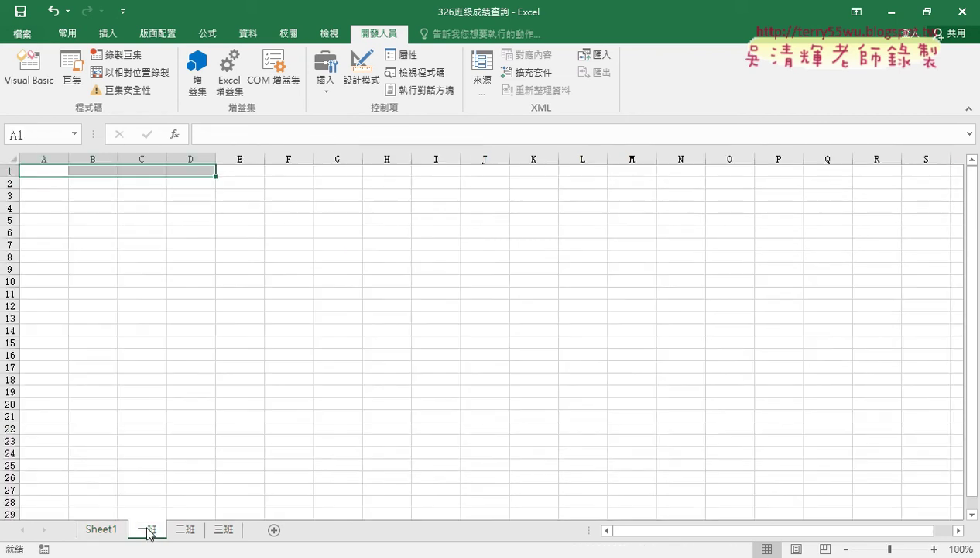
key(alt+Tab)
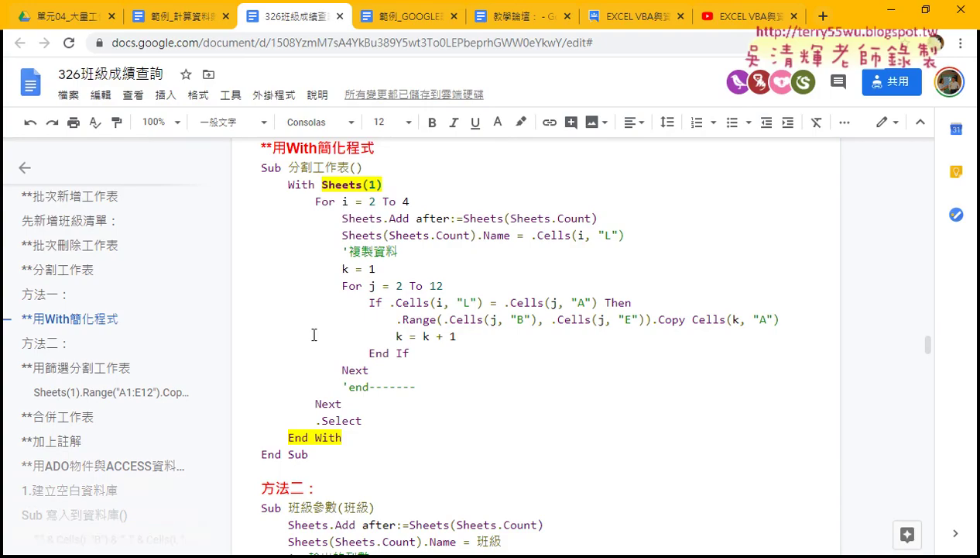
Scroll up to the 分割工作表 heading and highlight the Sheets(1) reference in its If line.
scroll(313, 333, up, 2)
scroll(327, 335, up, 3)
scroll(326, 335, up, 3)
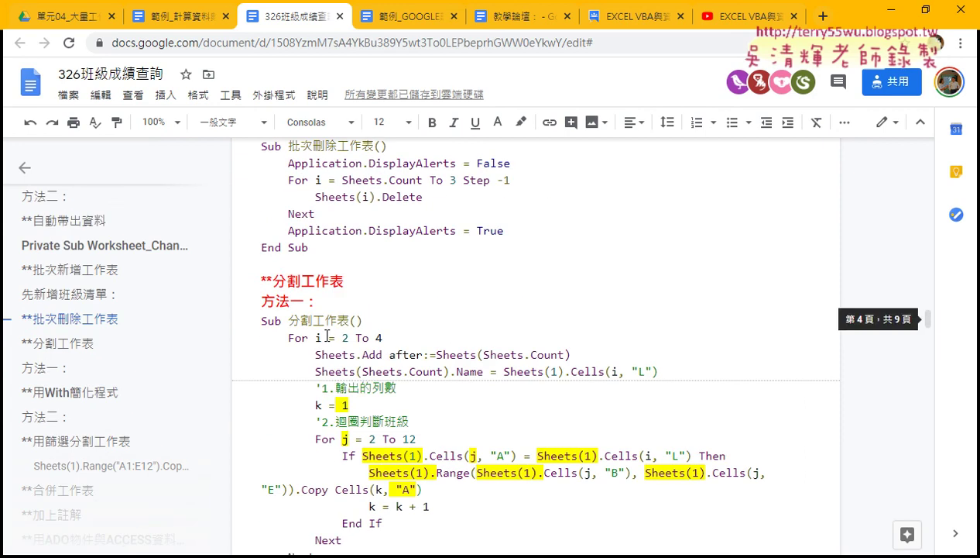
drag(251, 280, 460, 280)
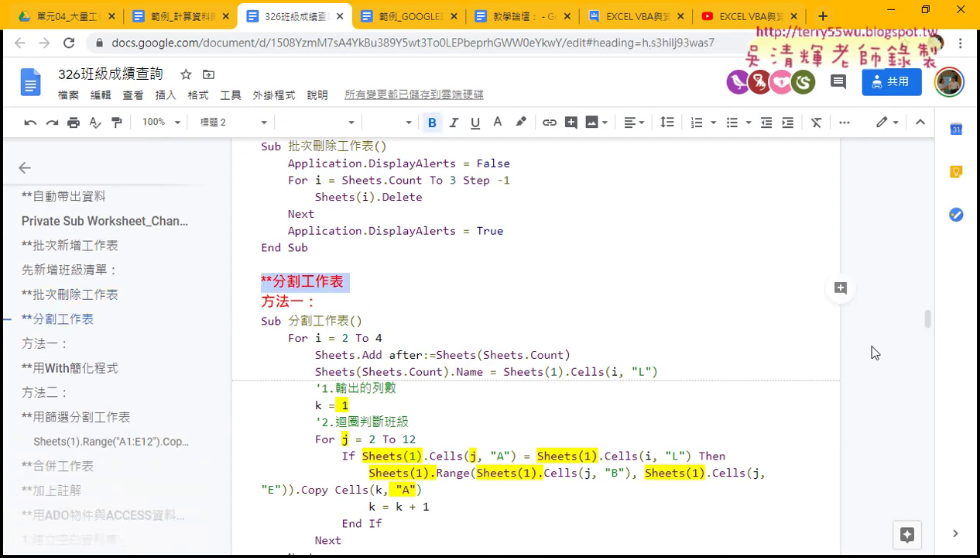
mouse_move(921, 319)
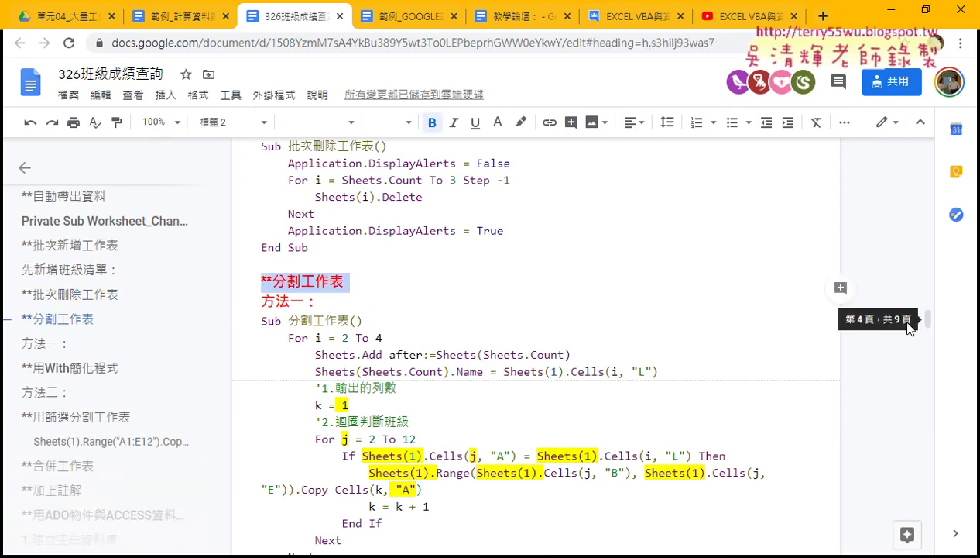
scroll(635, 326, down, 2)
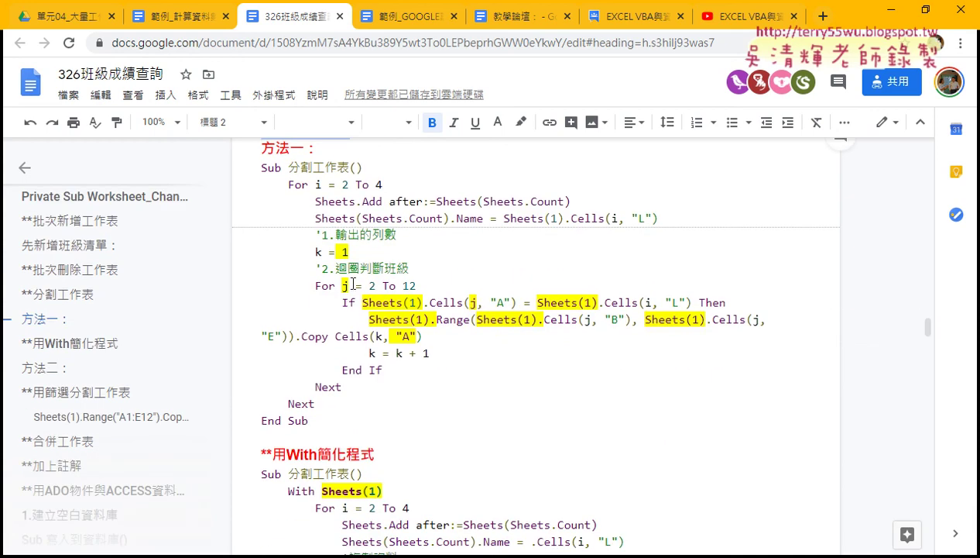
drag(361, 302, 421, 302)
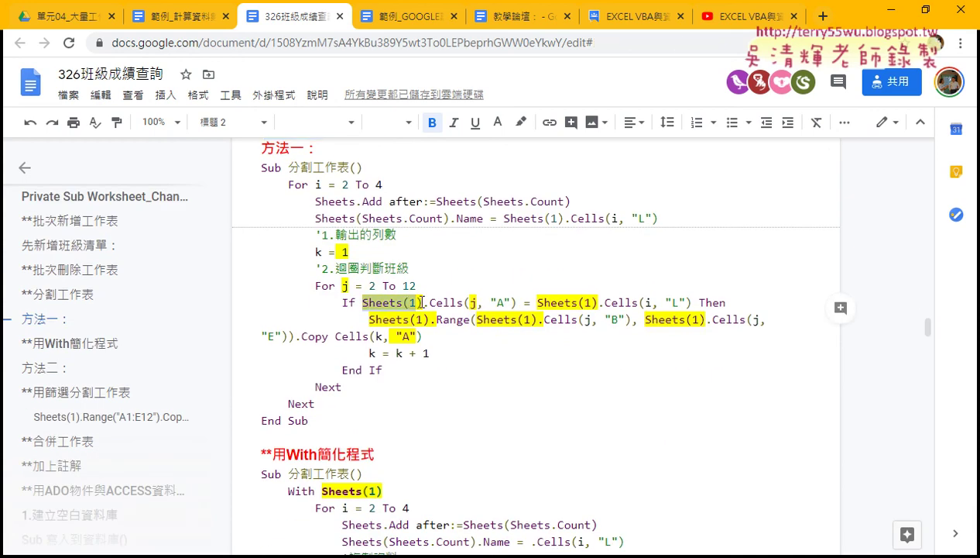
click(482, 256)
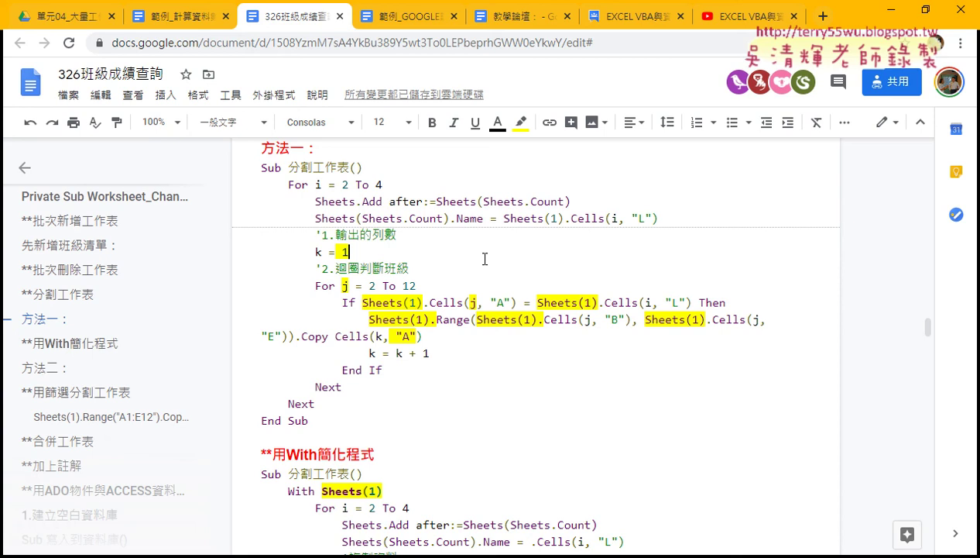
drag(516, 303, 433, 302)
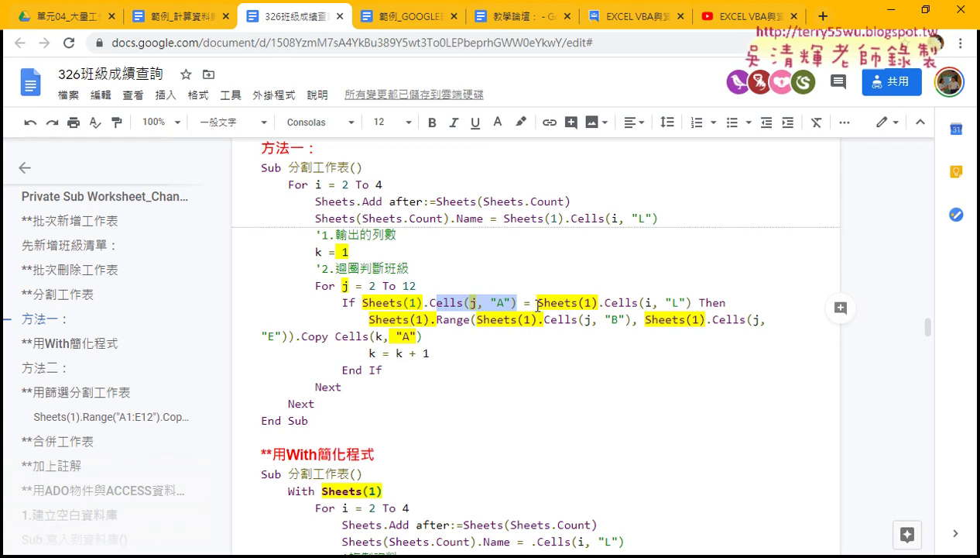
drag(538, 303, 691, 303)
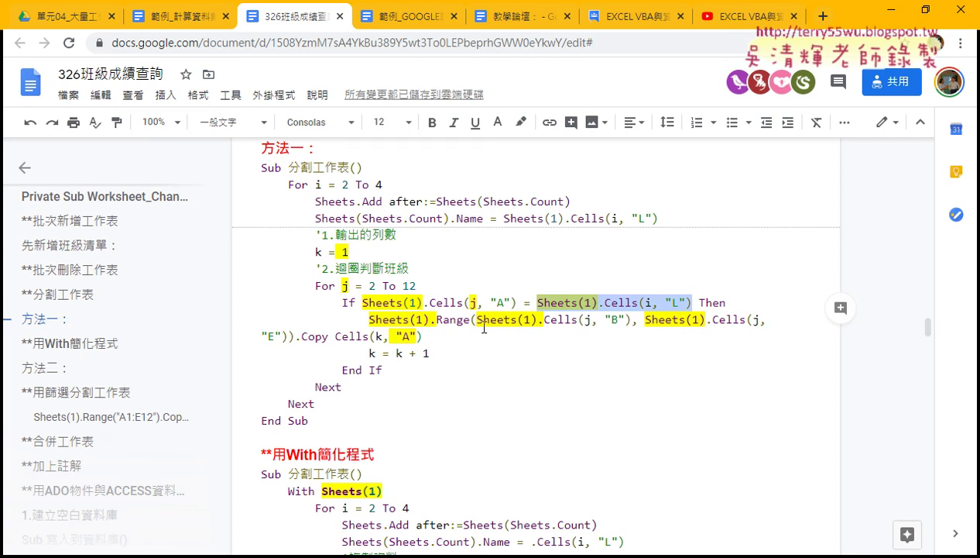
click(370, 320)
drag(370, 320, 523, 320)
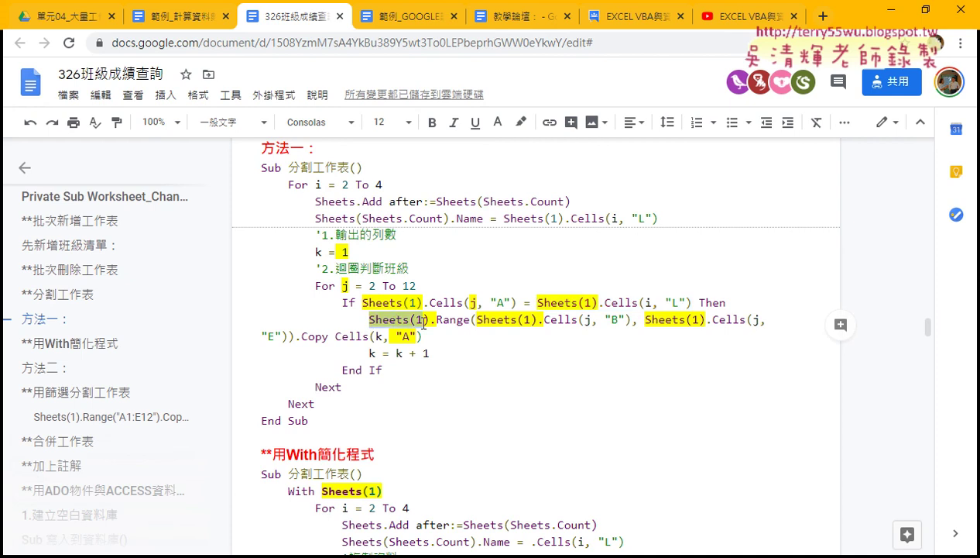
click(523, 320)
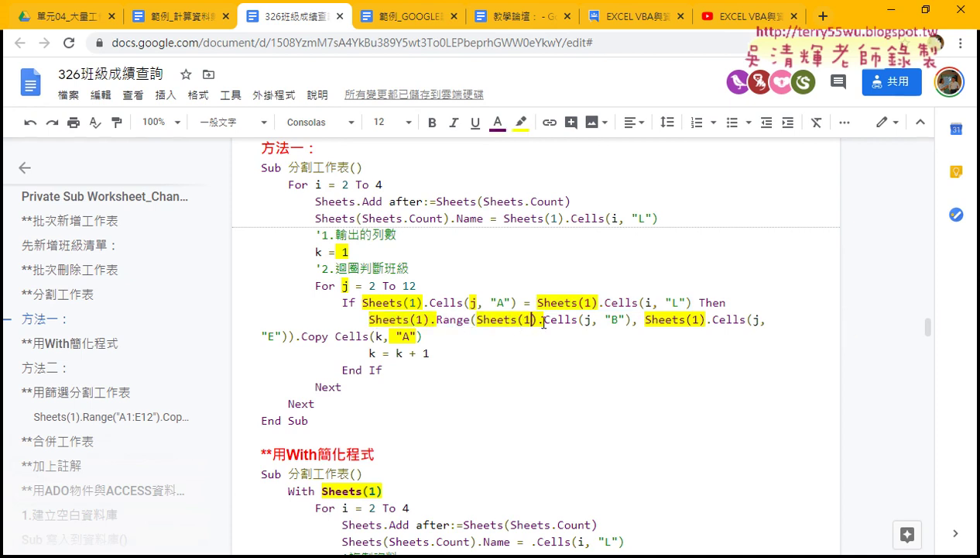
mouse_move(542, 322)
mouse_down()
mouse_move(621, 324)
mouse_move(363, 321)
mouse_up()
click(647, 320)
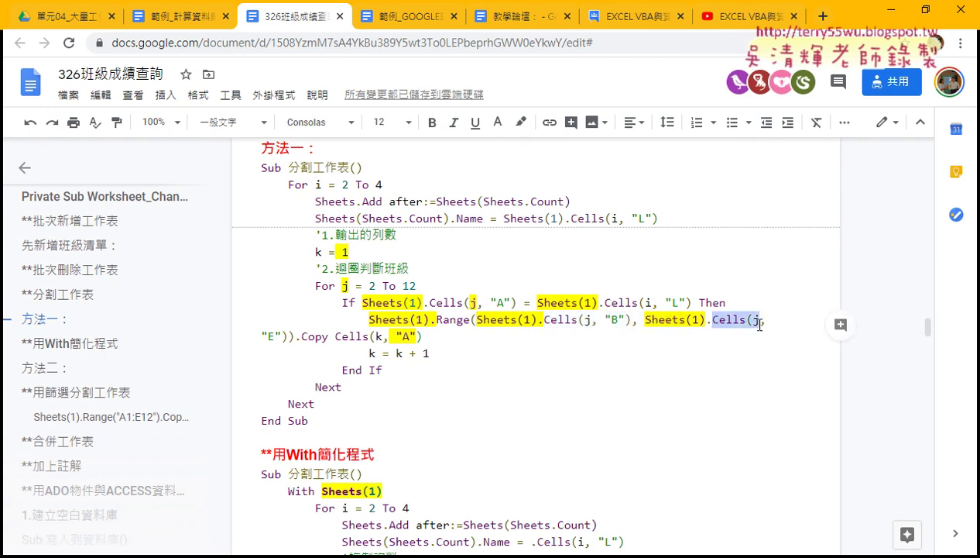
mouse_move(363, 321)
mouse_down()
mouse_move(325, 337)
mouse_move(418, 336)
mouse_up()
click(343, 336)
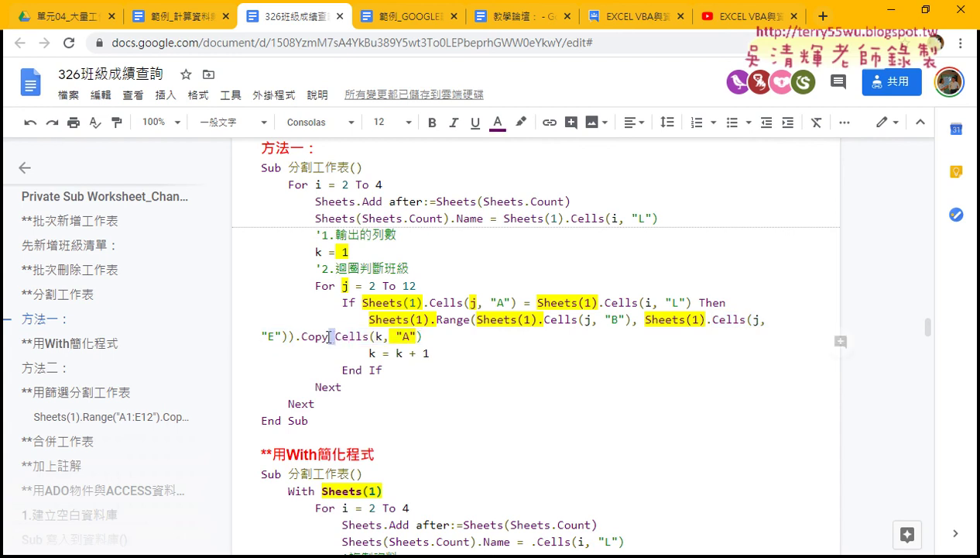
drag(336, 336, 423, 337)
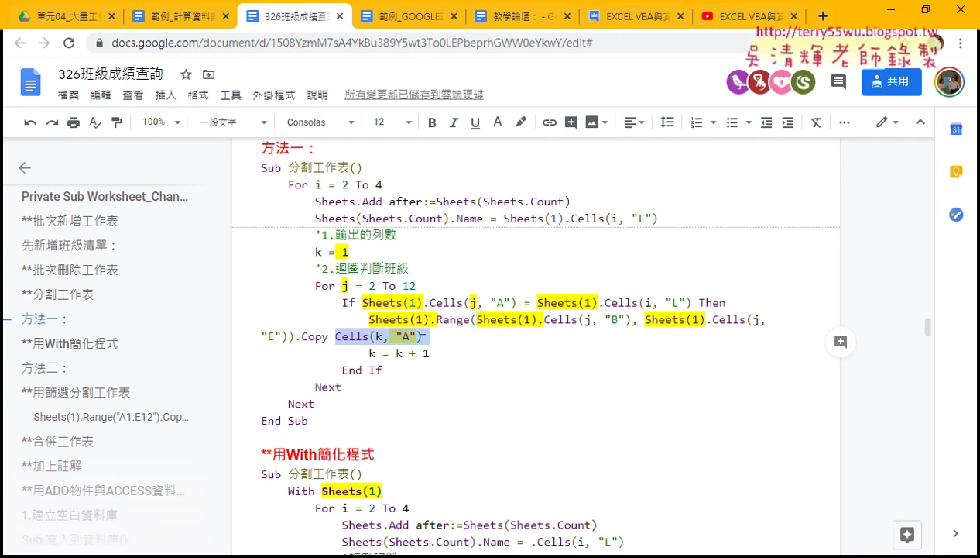
Highlight Sheets(1) in the With line and the leading dot before .Range.
scroll(423, 339, down, 4)
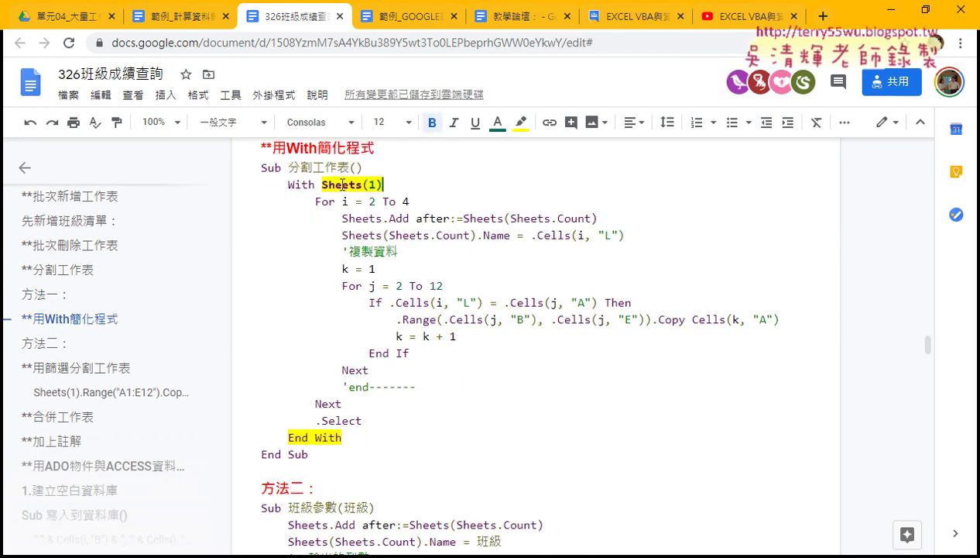
drag(323, 185, 382, 184)
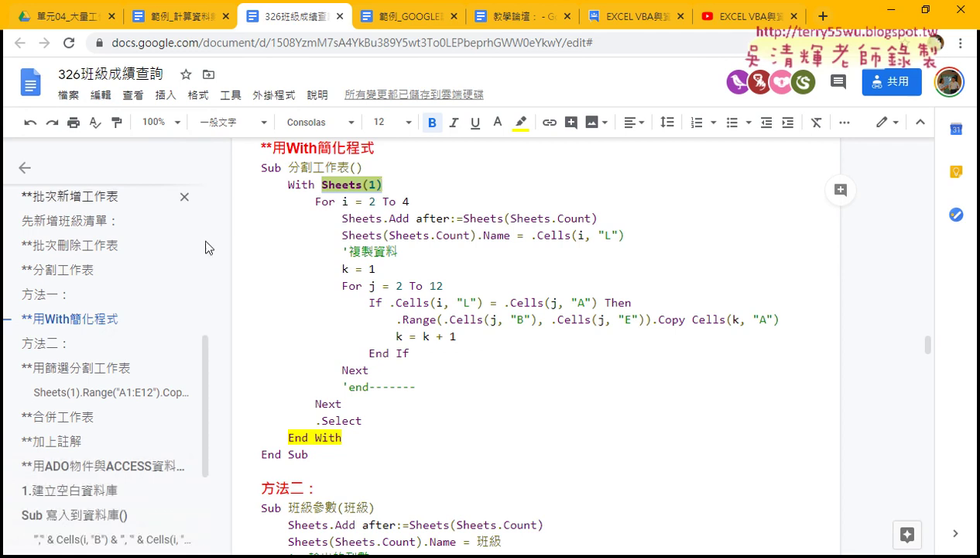
drag(397, 319, 402, 319)
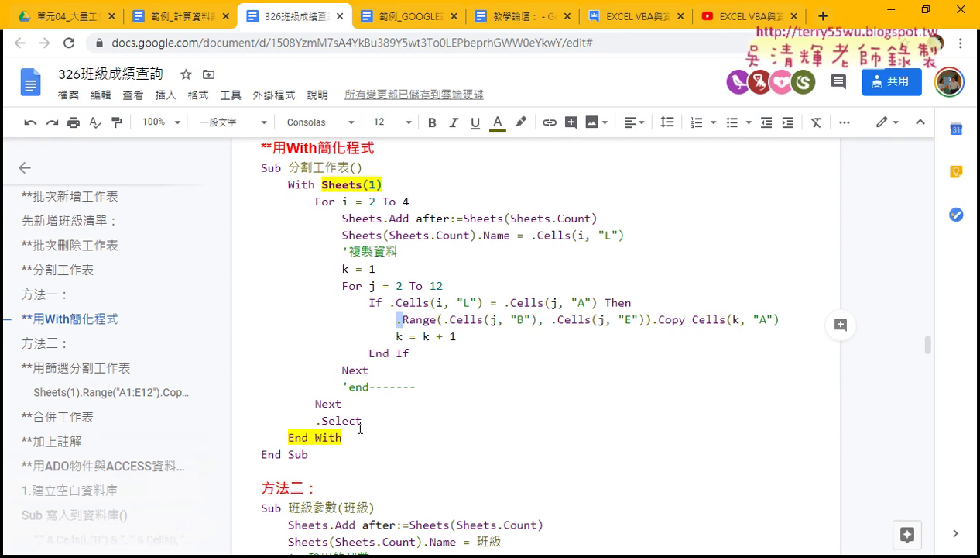
Highlight the End With line of the With-simplified code.
drag(343, 437, 289, 438)
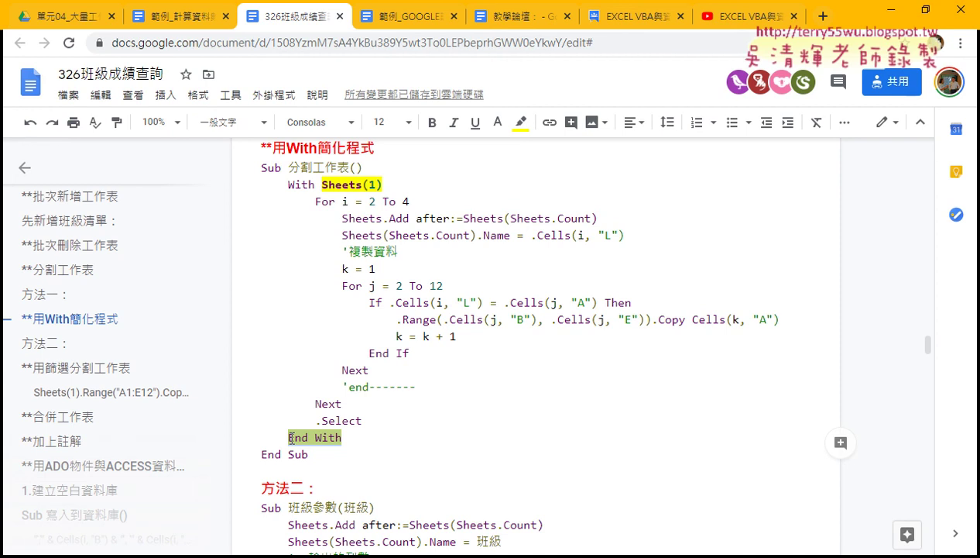
Scroll down to the 用篩選分割工作表 section and its Sub 分割工作表_篩選 code.
scroll(357, 416, down, 3)
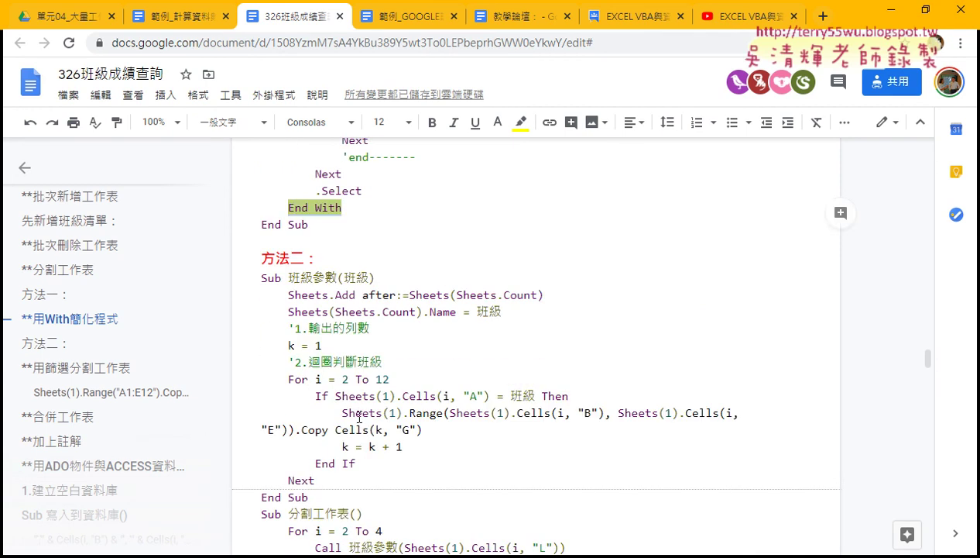
scroll(357, 415, down, 3)
scroll(358, 416, down, 3)
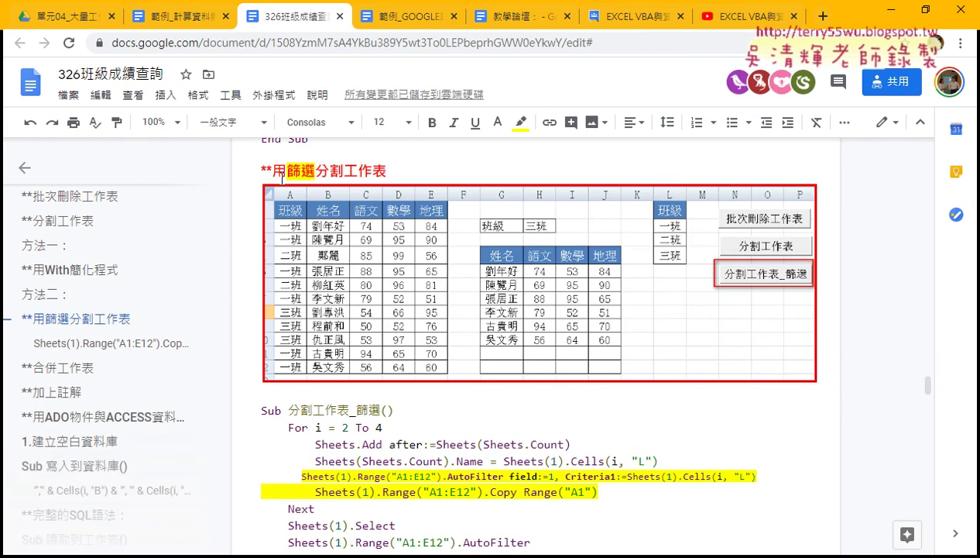
drag(271, 171, 385, 177)
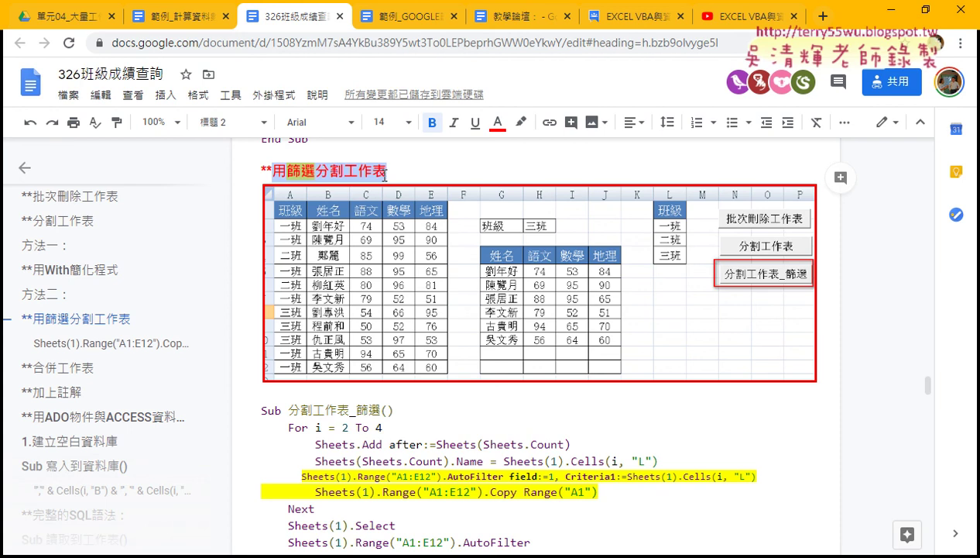
scroll(380, 175, down, 2)
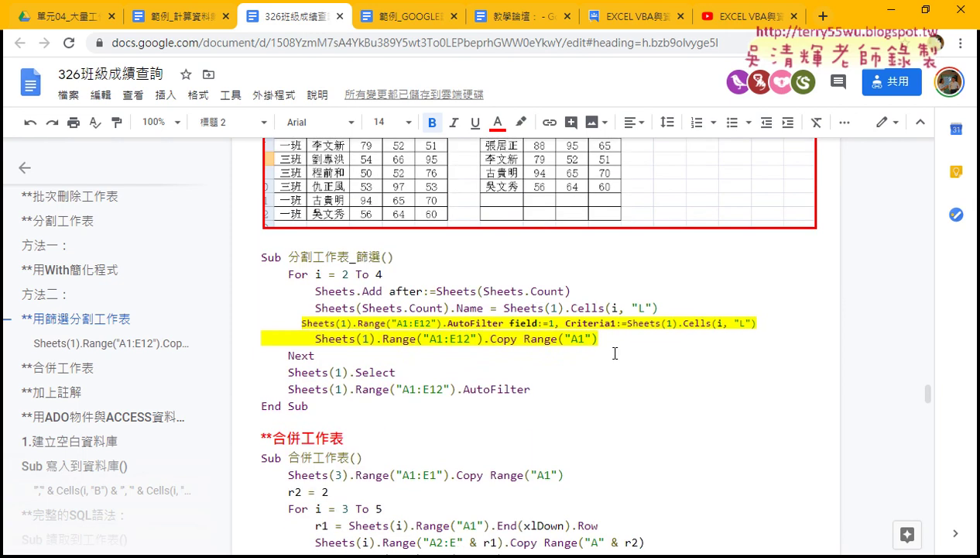
Select the Sub 分割工作表_篩選() line, then switch to the Excel VBA editor.
drag(598, 338, 226, 336)
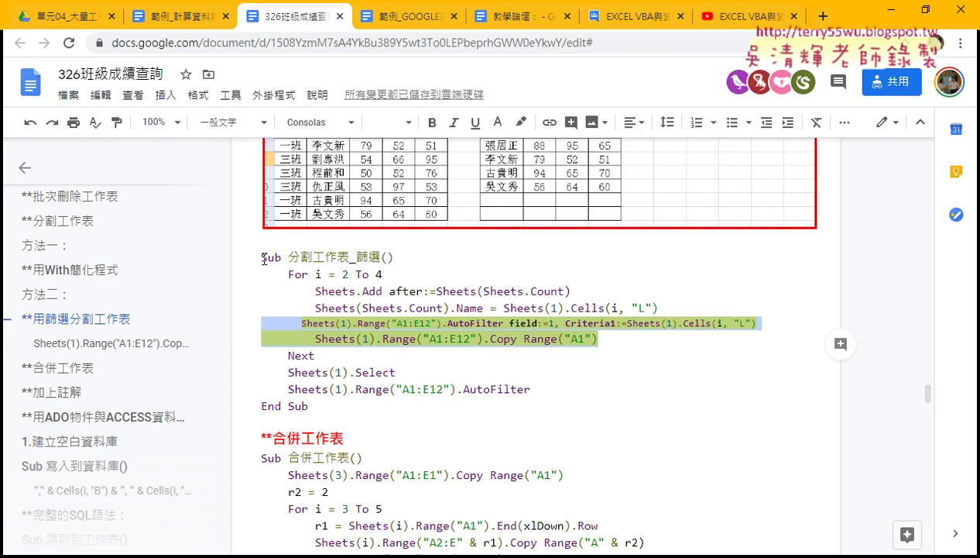
drag(261, 257, 395, 258)
key(ctrl+c)
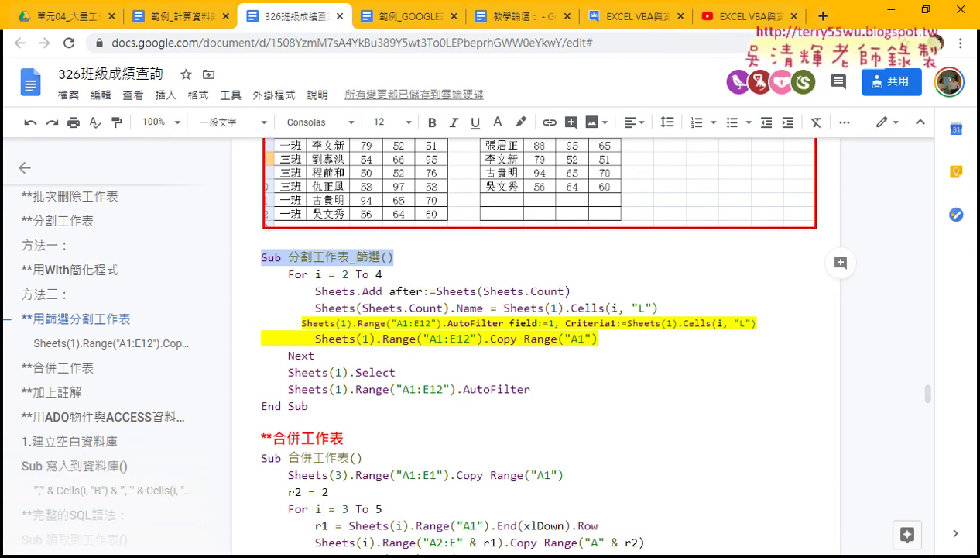
click(352, 556)
click(368, 517)
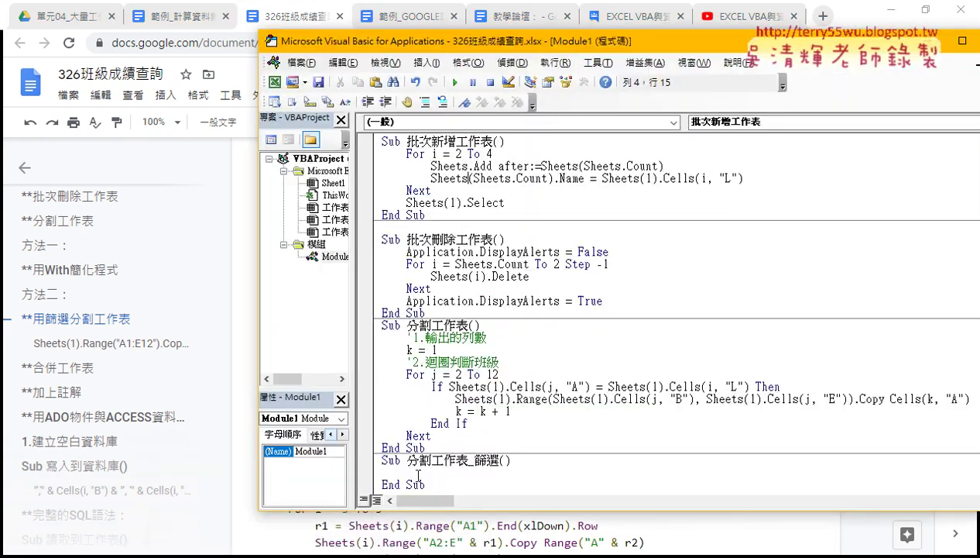
Replace 分割工作表_篩選 with a bare Sub header, End Sub and an indented blank line.
scroll(474, 461, down, 1)
drag(474, 462, 372, 441)
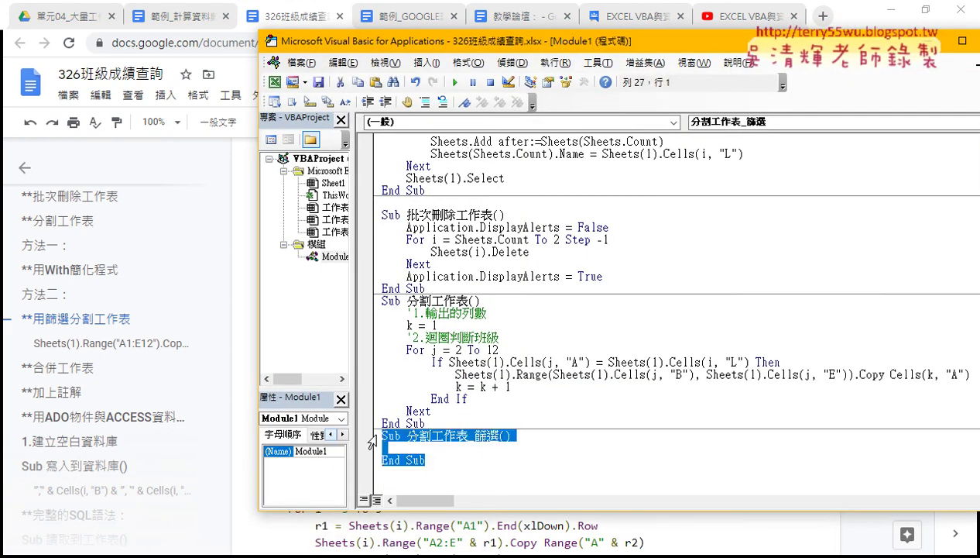
key(Delete)
key(ctrl+v)
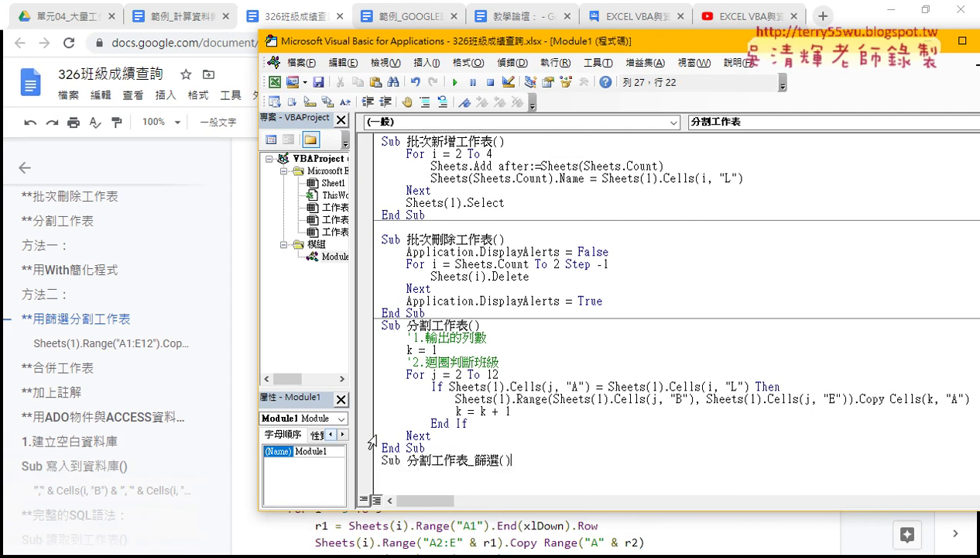
key(Return)
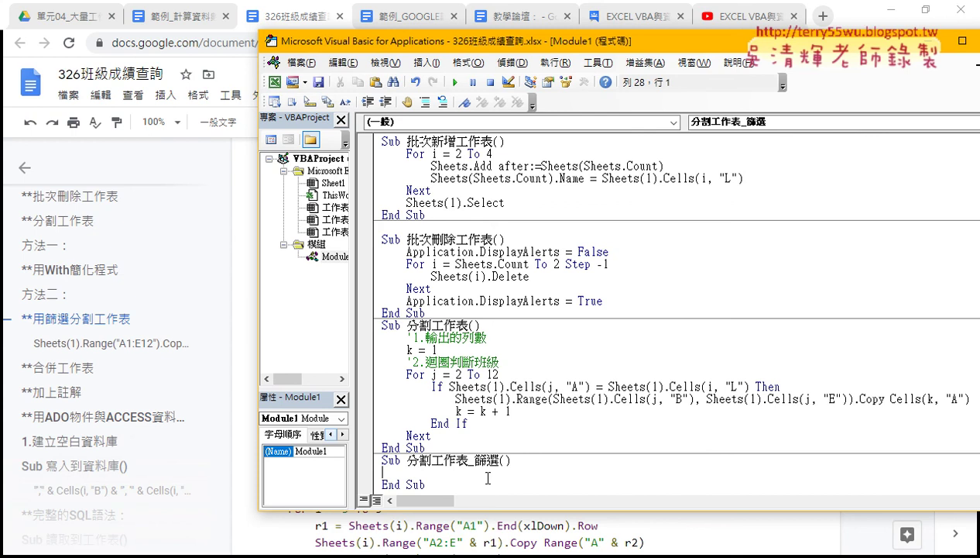
key(Tab)
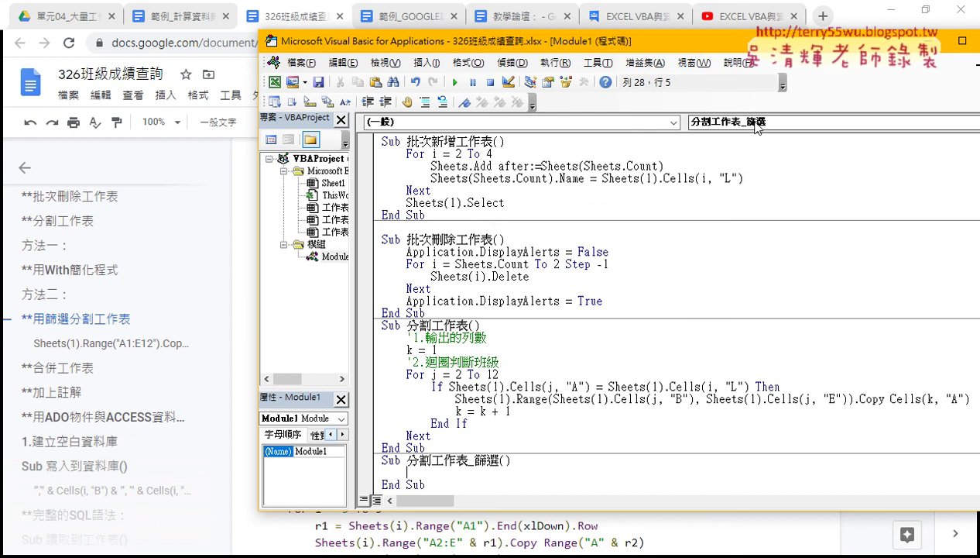
click(888, 14)
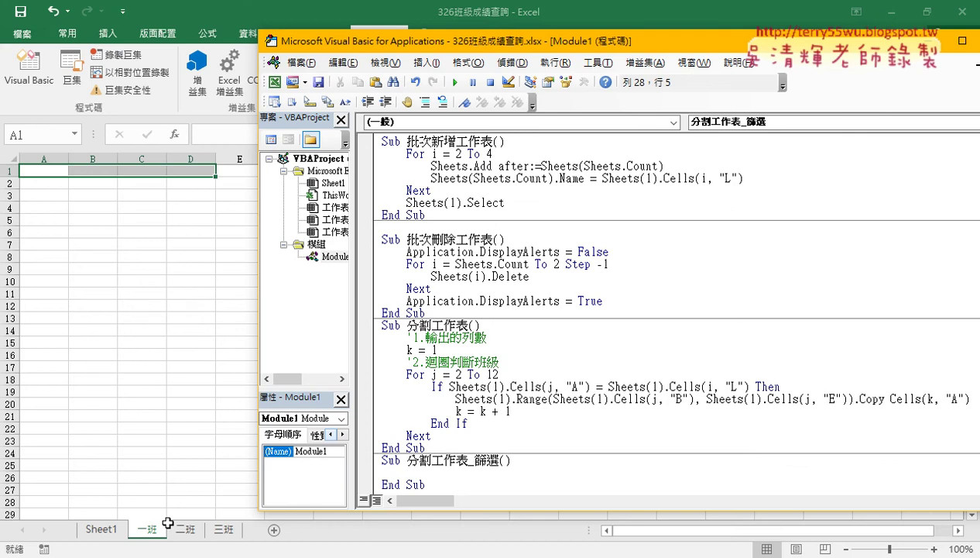
Glance at Sheet1 and the empty 一班 sheet, leaving Sheet1's score table behind the VBA editor.
click(167, 320)
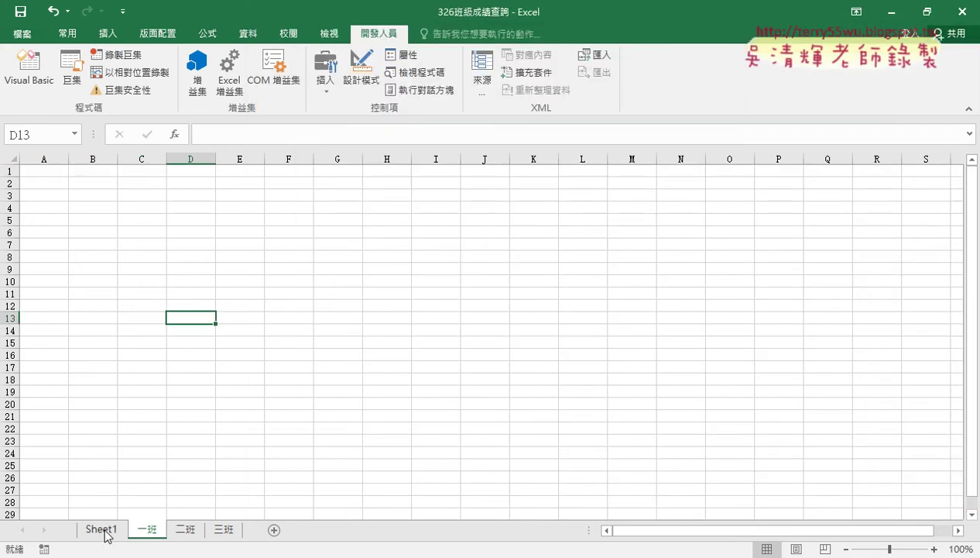
click(105, 531)
click(147, 533)
click(399, 496)
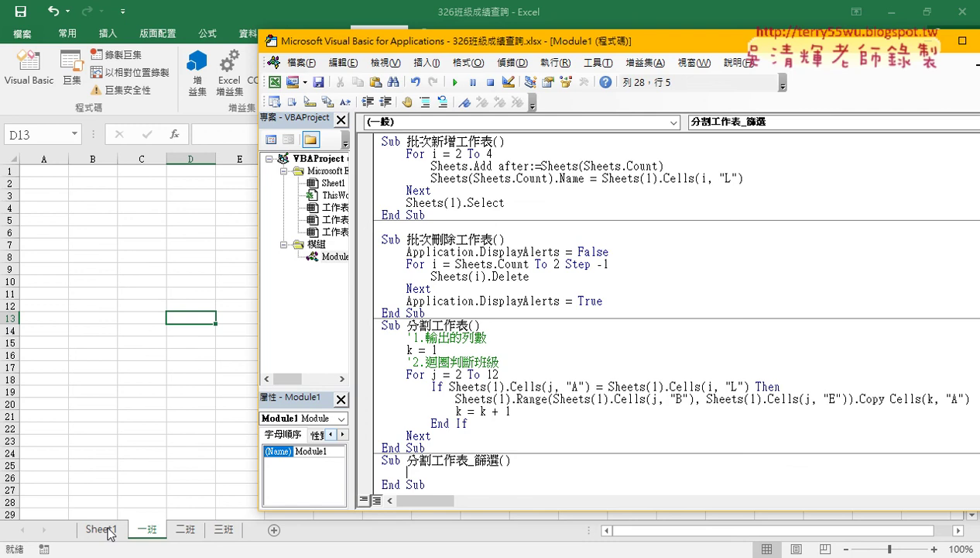
click(109, 531)
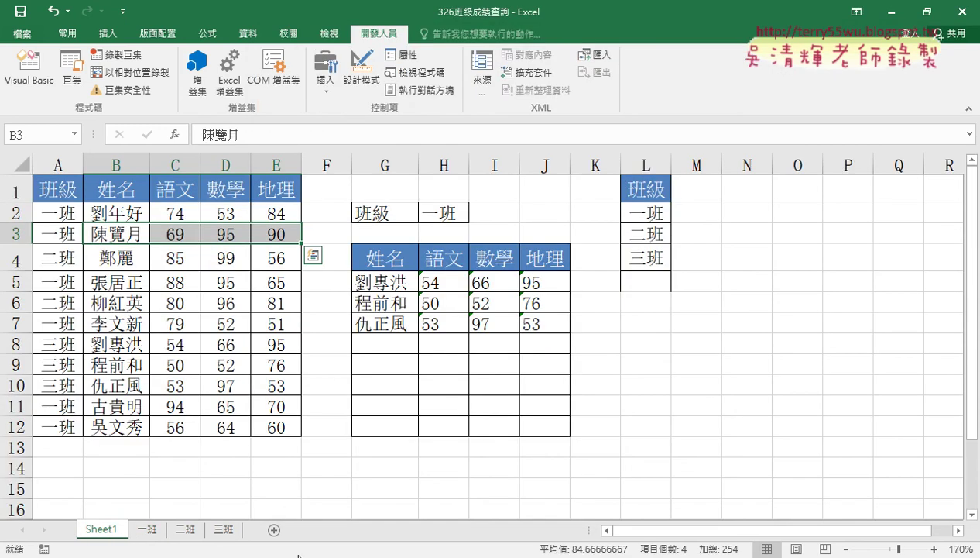
mouse_move(299, 556)
click(427, 471)
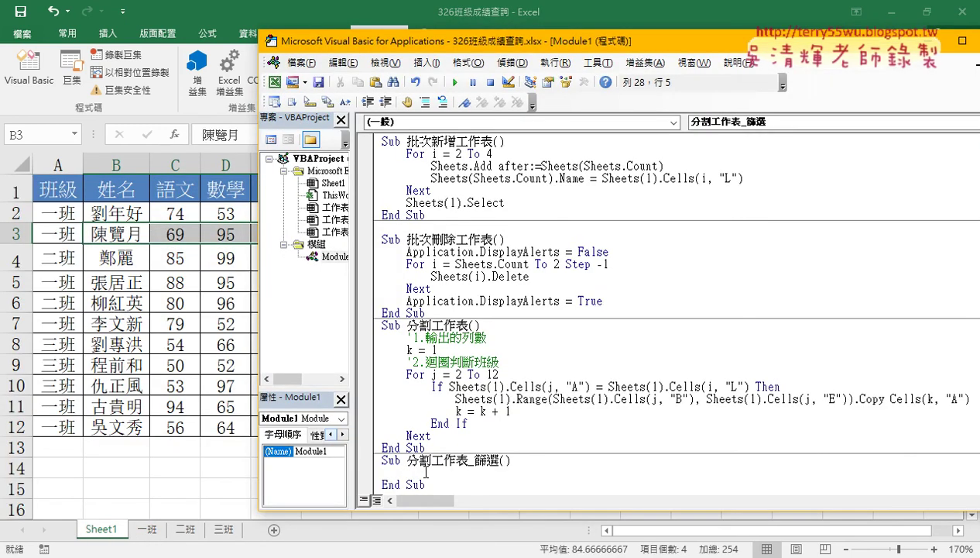
Write range("A1:E12").AutoFilter, correcting the 'rabge' typo and picking AutoFilter from IntelliSense.
text(ra)
text(bge)
key(BackSpace)
key(BackSpace)
key(BackSpace)
text(nge()
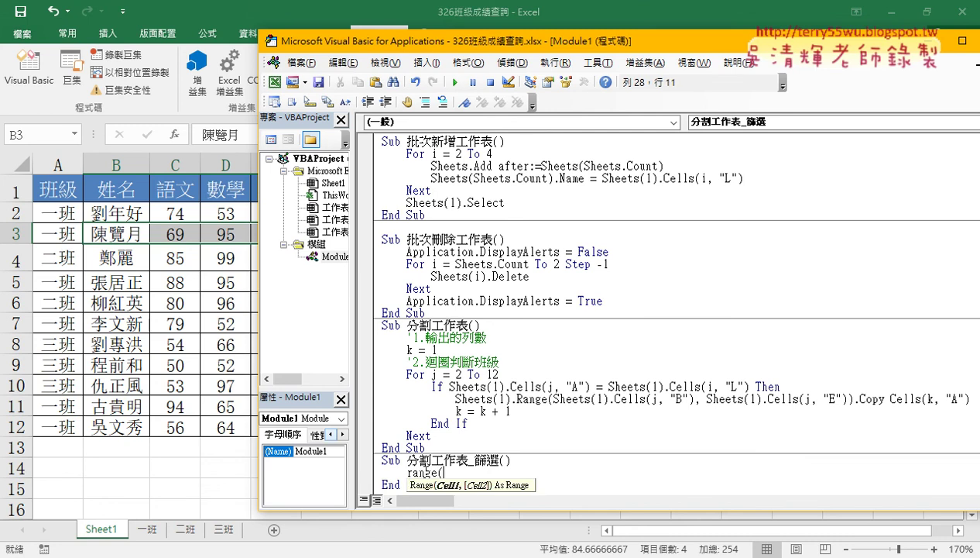
text("A)
text(1:E)
text(12")
text())
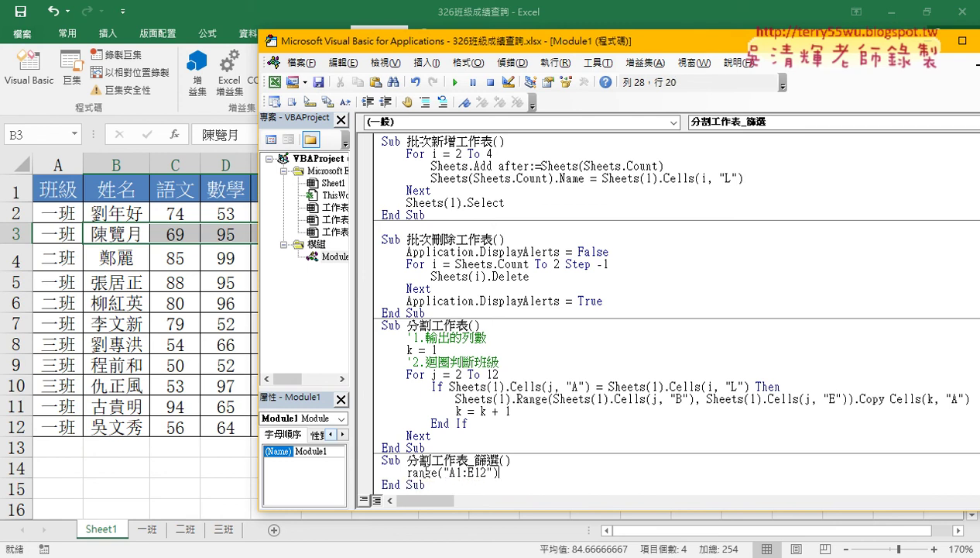
text(.)
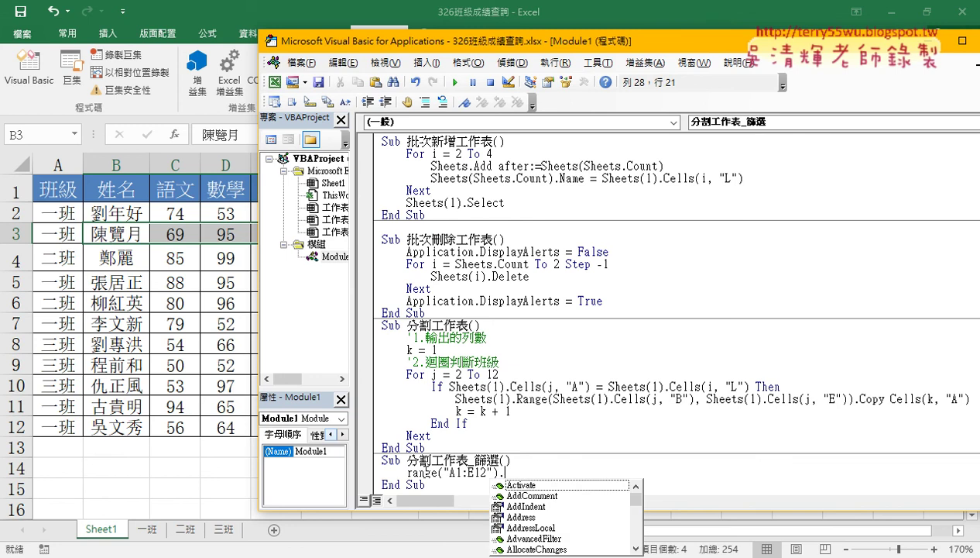
text(A)
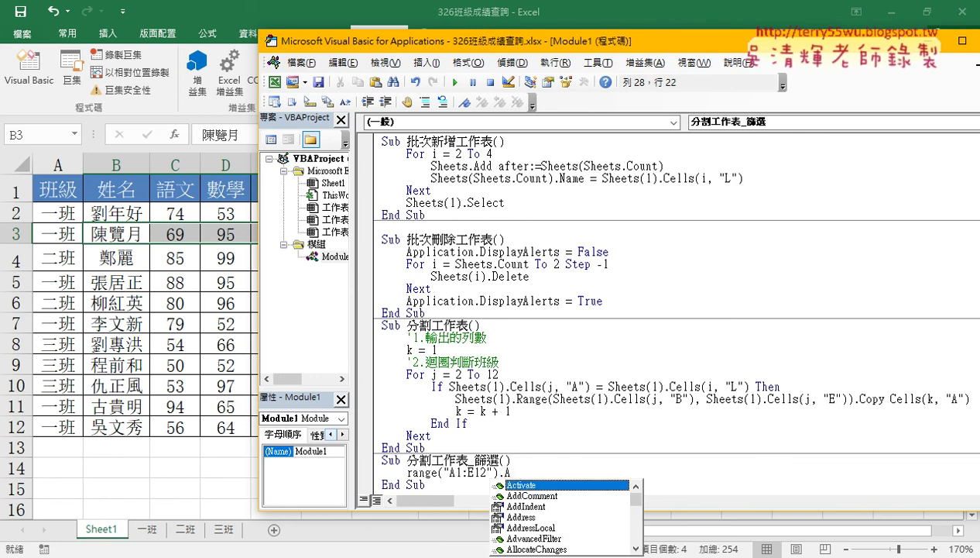
text(u)
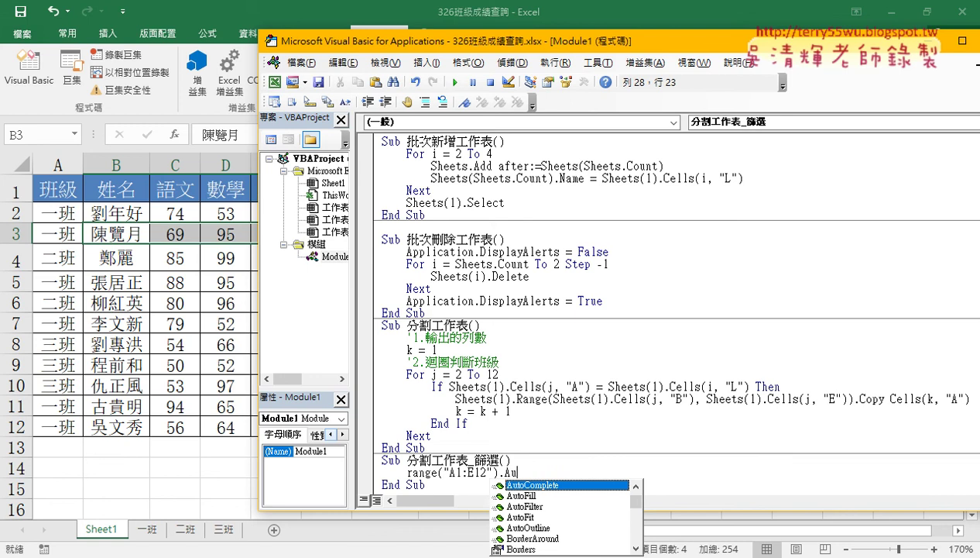
key(Down)
key(Down)
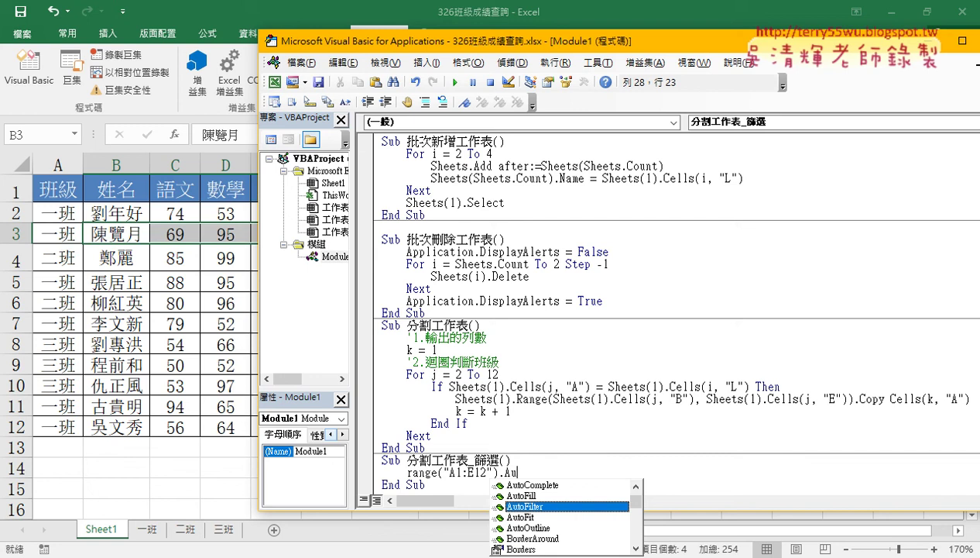
key(space)
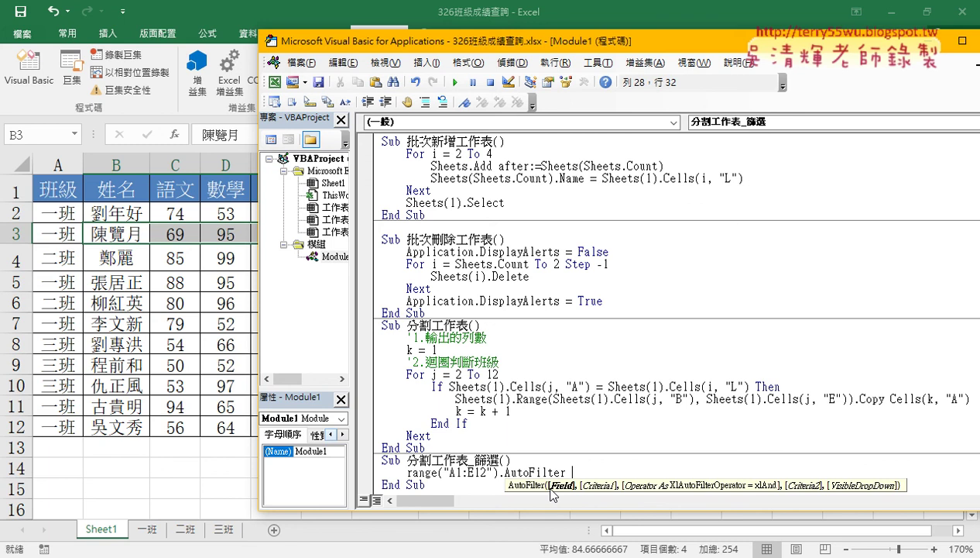
Add the AutoFilter arguments 1, "一班" to filter the first column.
text(1)
text(,)
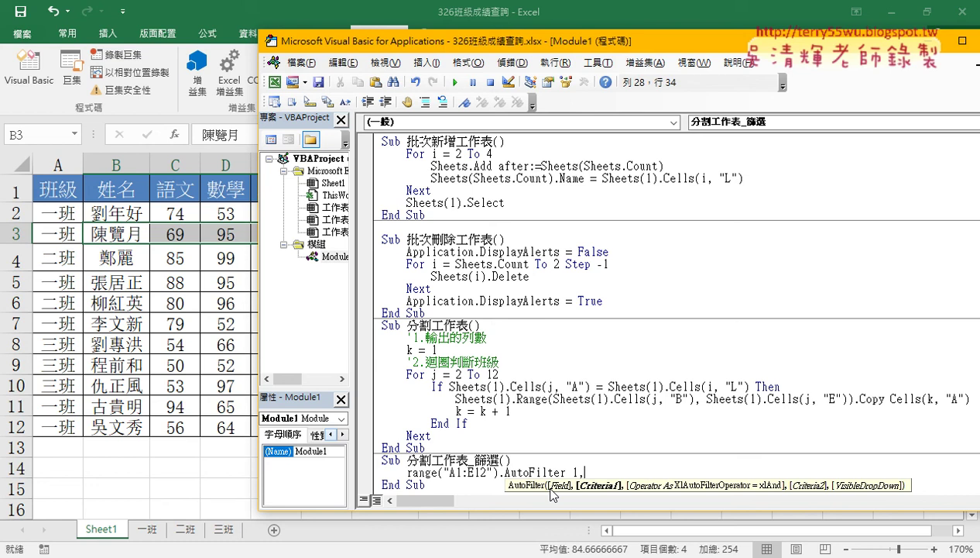
text("")
key(Left)
text(一)
text(ㄅㄢ)
key(space)
key(Return)
text(")
Prefix the range with Sheets(1). and start a new line after the AutoFilter line.
key(Left)
key(Left)
key(Left)
key(Left)
key(Left)
key(Left)
key(Left)
key(Left)
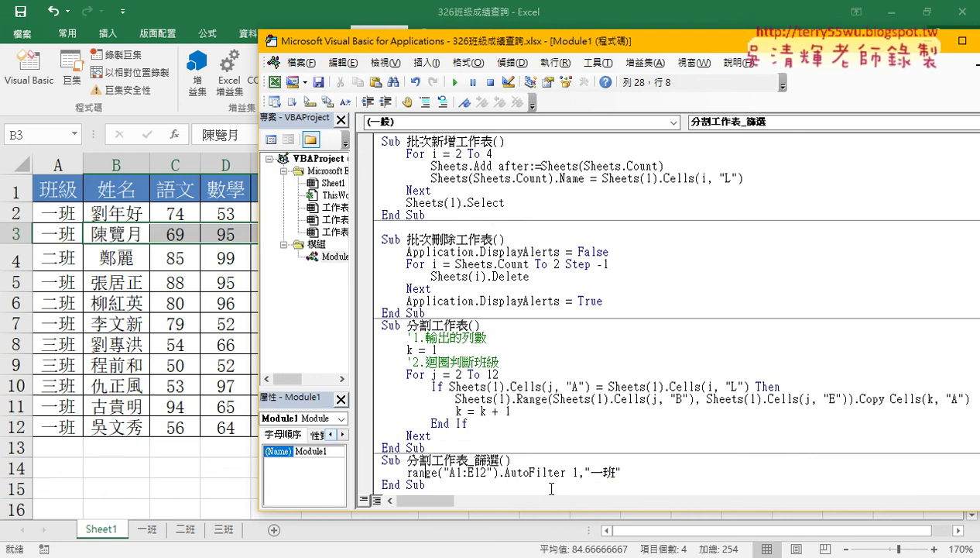
key(Left)
key(Left)
key(Left)
text(ㄙ)
key(BackSpace)
text(shee)
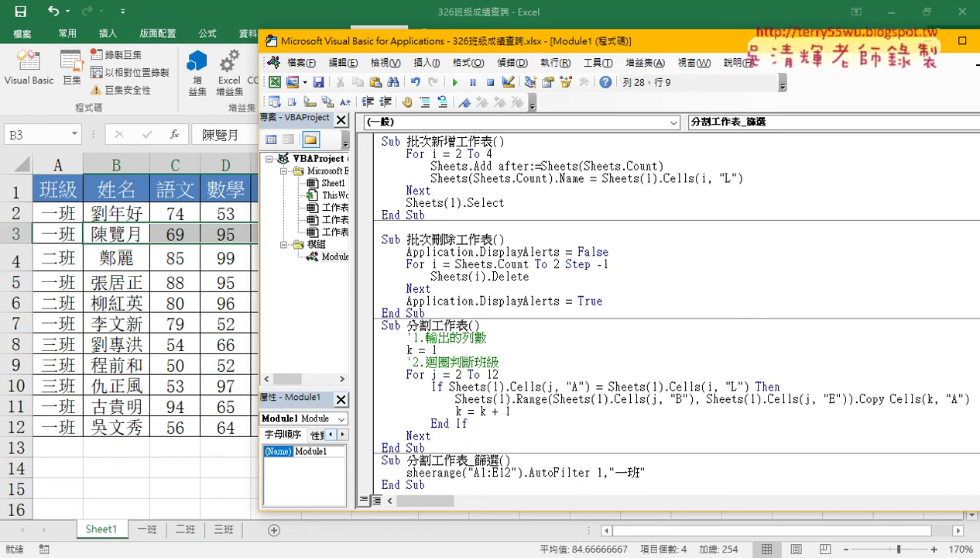
text(ts()
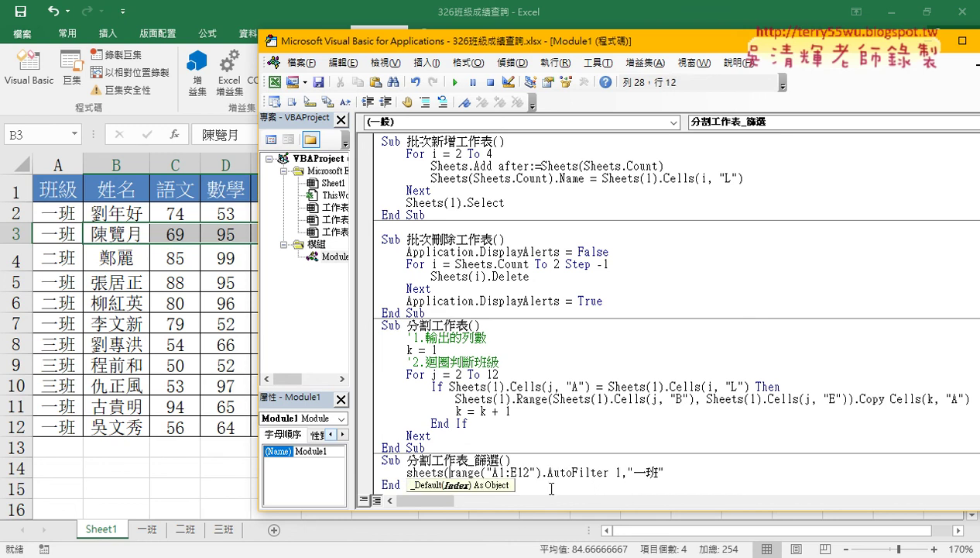
text(1))
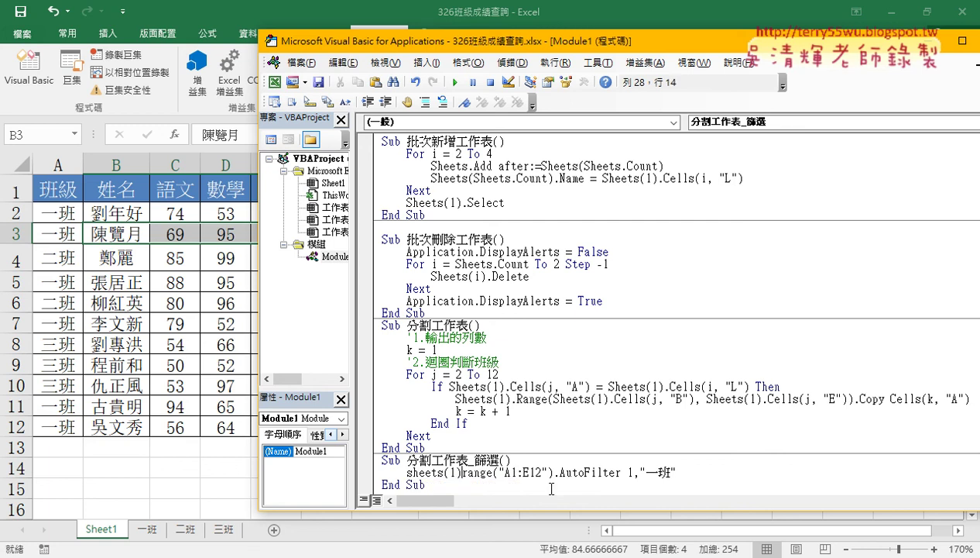
text(.)
key(End)
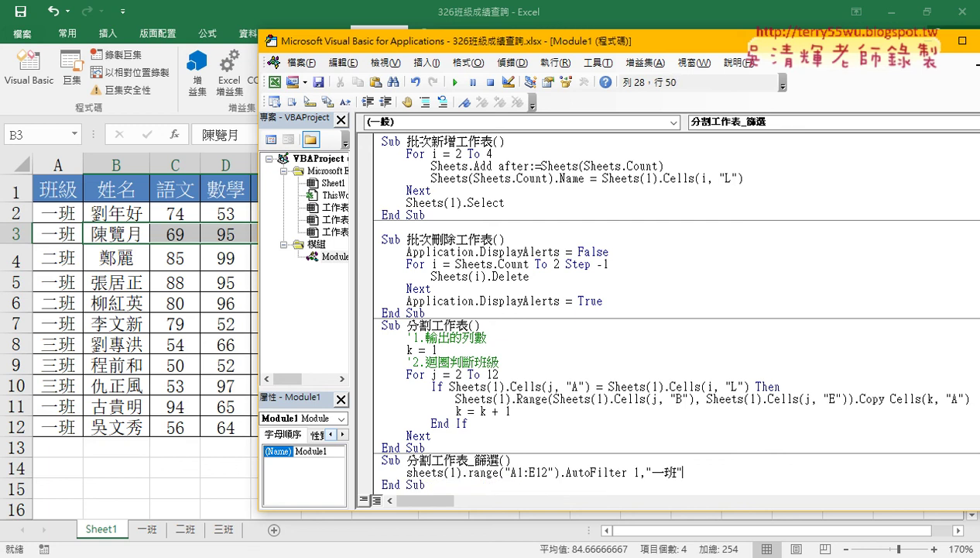
key(Return)
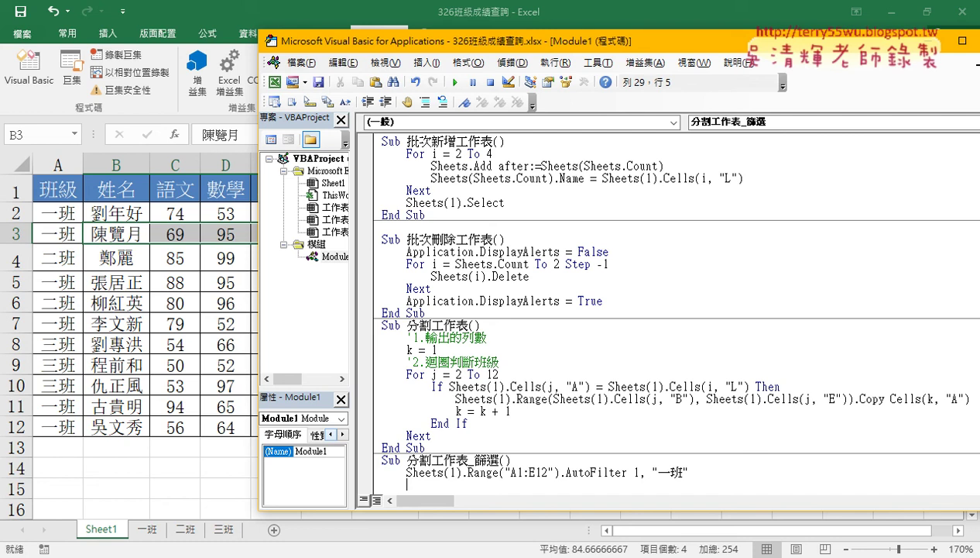
click(714, 471)
key(Return)
scroll(624, 486, down, 1)
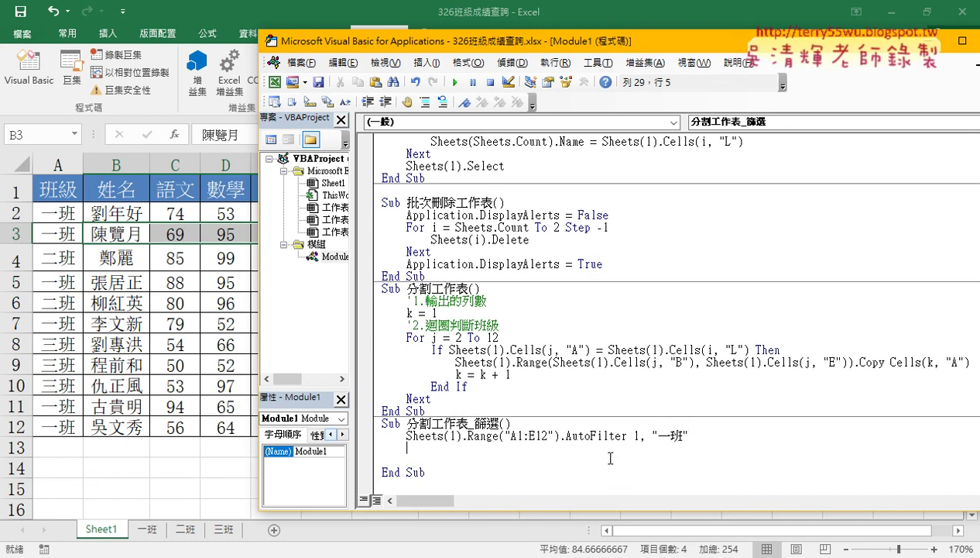
click(522, 435)
Step through 分割工作表_篩選 with F8 past the AutoFilter line, then add a blank line after it.
click(428, 435)
key(F8)
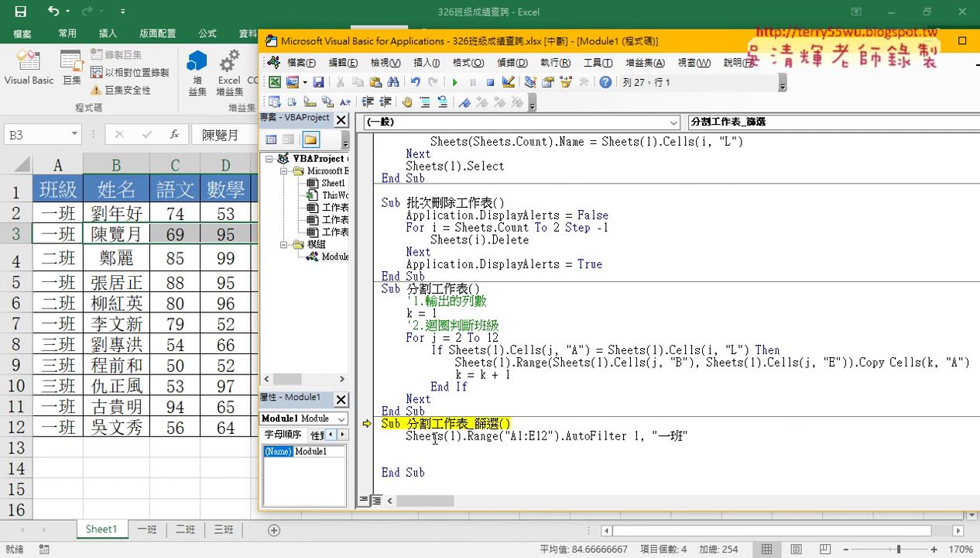
key(F8)
key(F8)
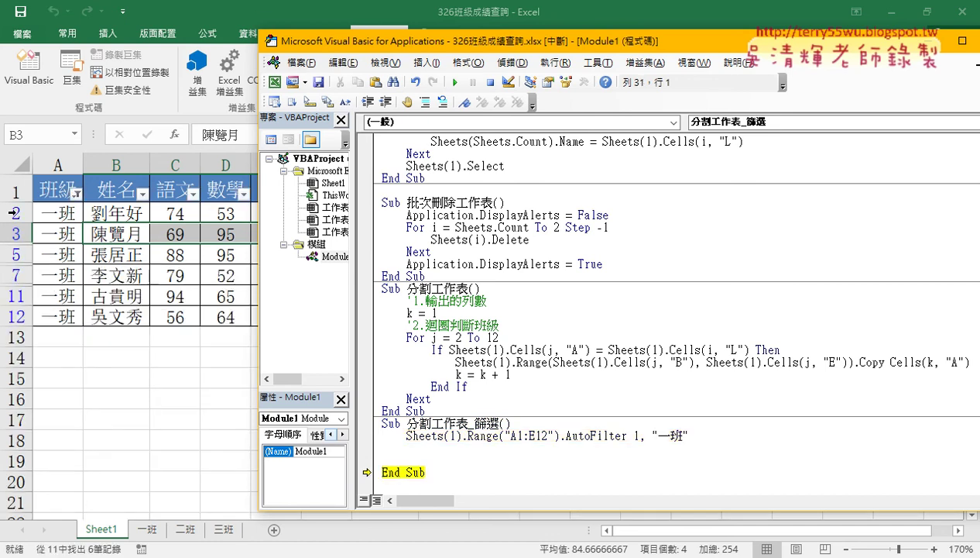
drag(258, 222, 356, 221)
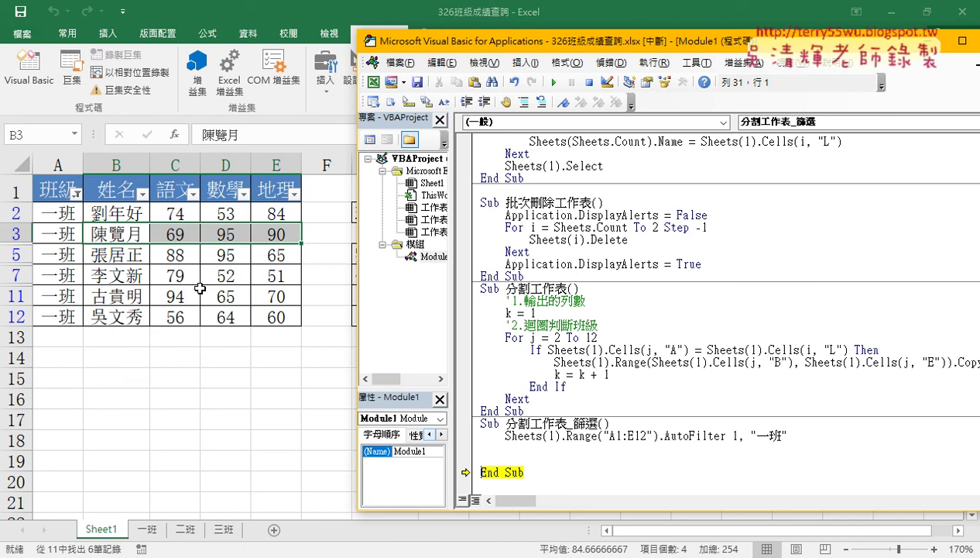
click(788, 436)
key(Return)
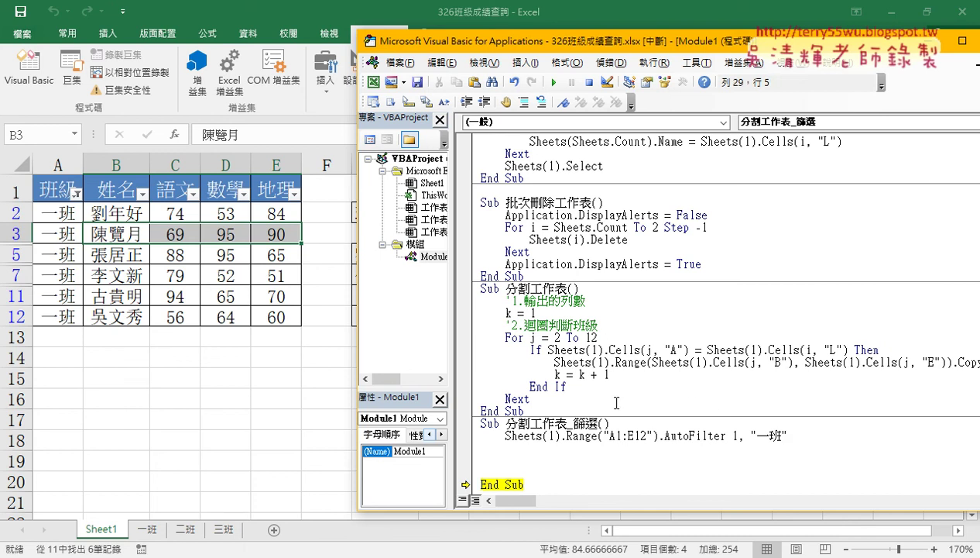
Add the line Sheets(1).Range("A1:E12").copy Range("A1") below the AutoFilter line.
click(566, 436)
drag(566, 436, 657, 436)
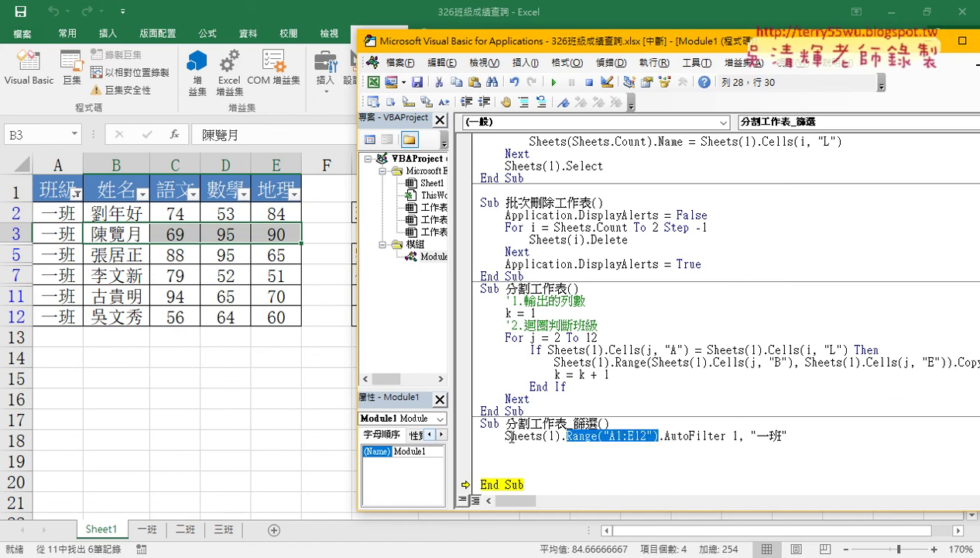
drag(506, 436, 657, 436)
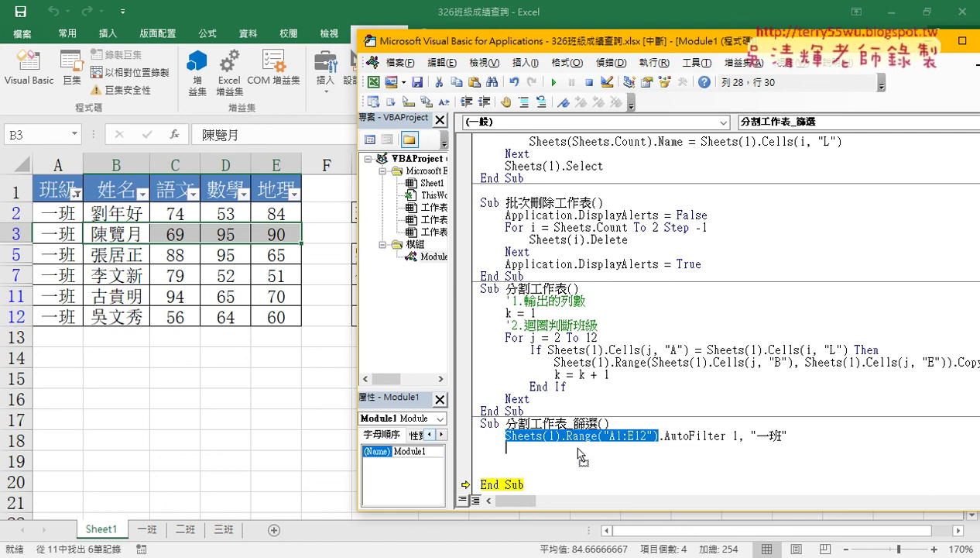
key(ctrl+c)
key(Down)
key(ctrl+v)
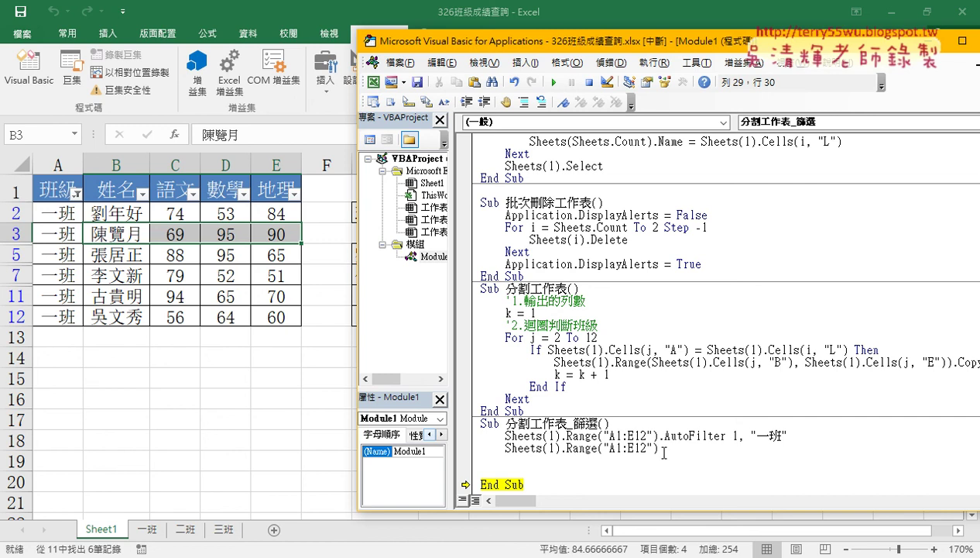
text(.)
text(copy)
click(149, 530)
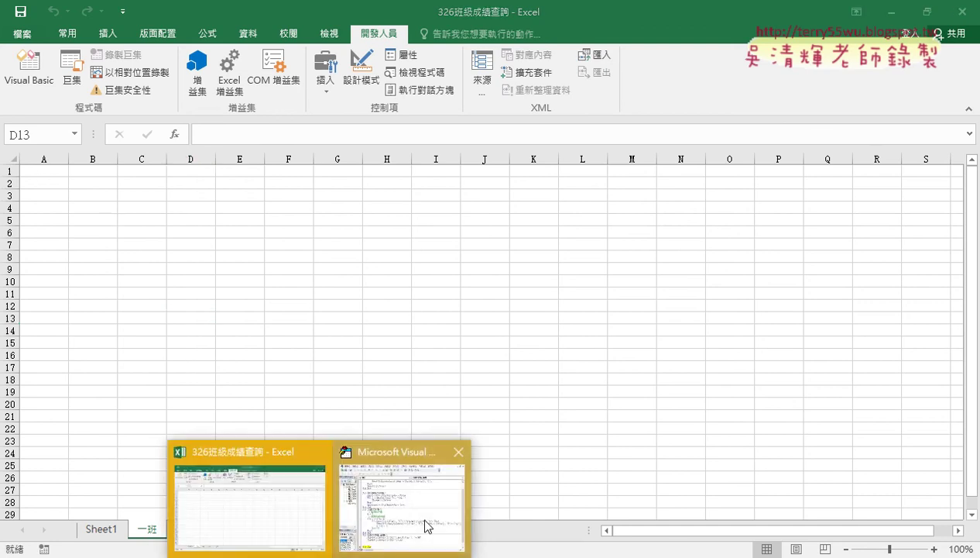
click(425, 517)
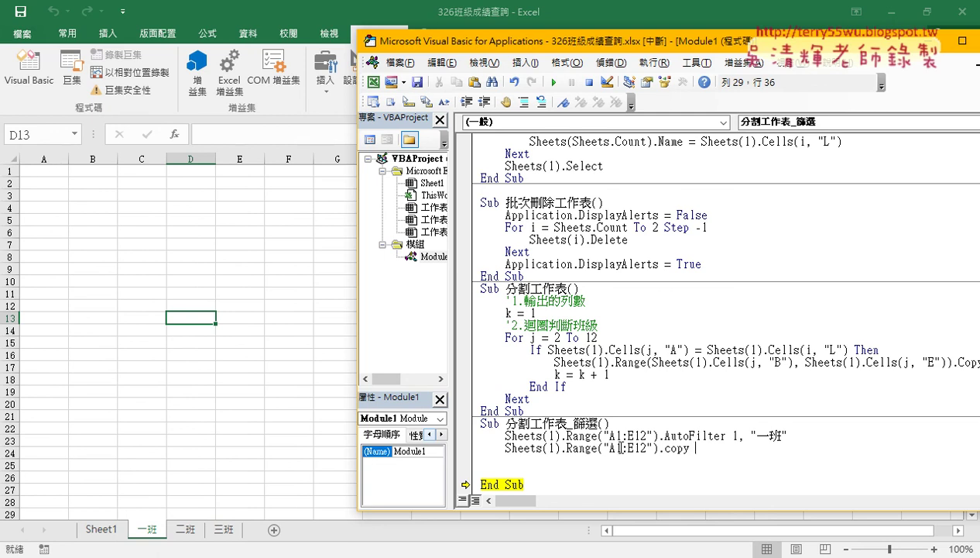
mouse_move(622, 447)
mouse_down()
mouse_move(567, 448)
mouse_move(706, 459)
mouse_up()
text(Range("A1)
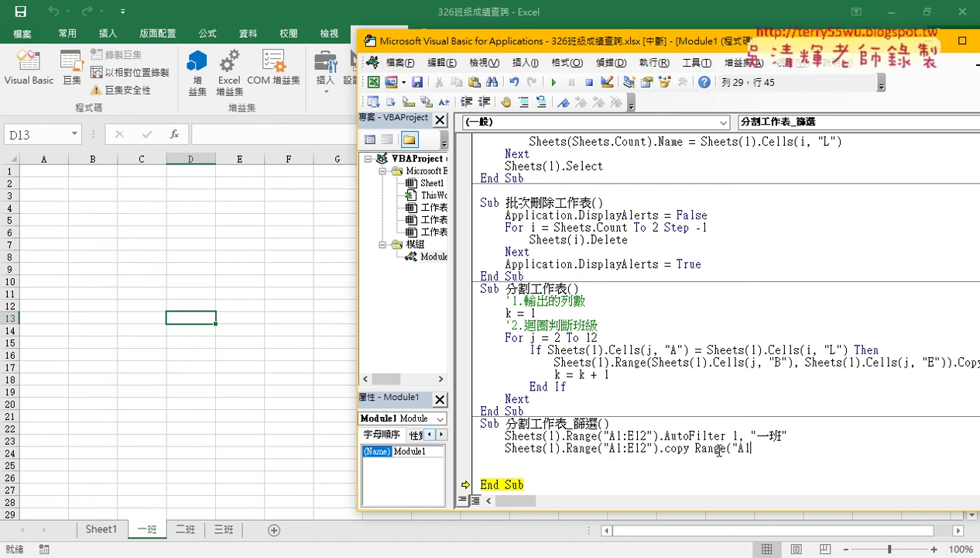
text("))
Reset the paused macro and delete the two blank lines before End Sub.
click(597, 86)
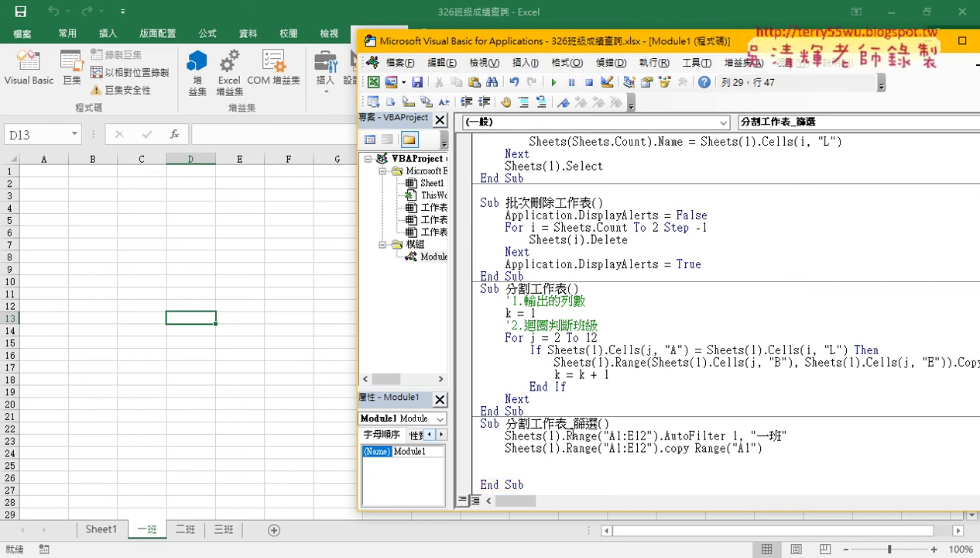
key(Delete)
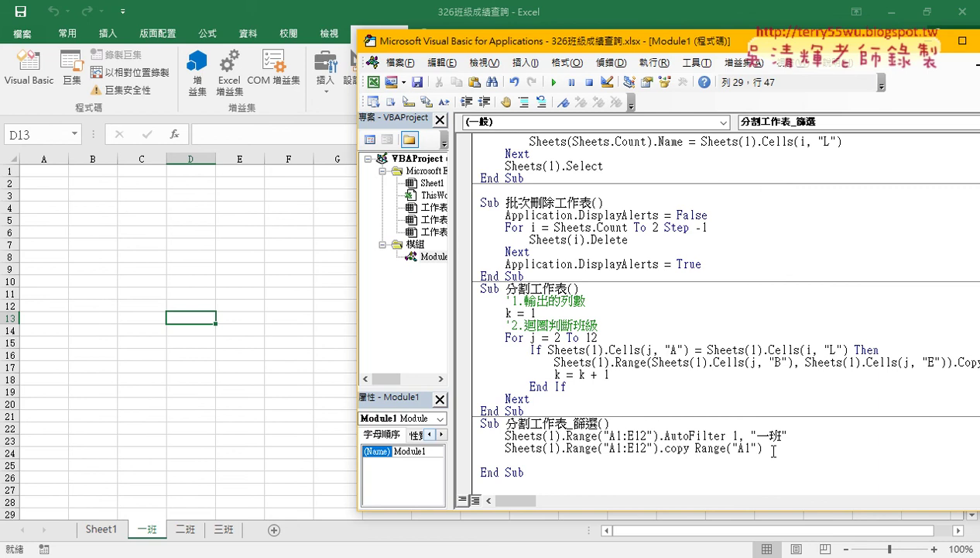
key(Delete)
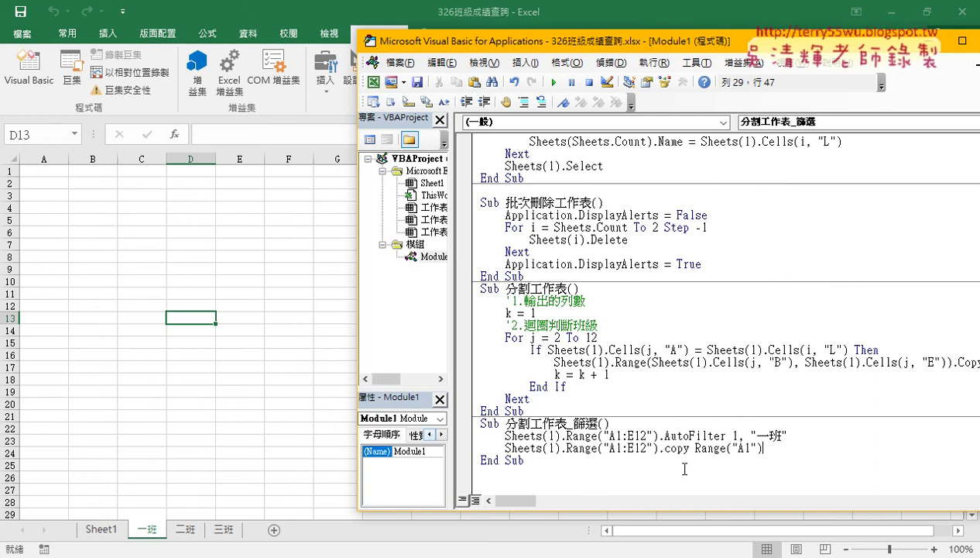
Turn off the filter on Sheet1 so all rows reappear.
click(104, 530)
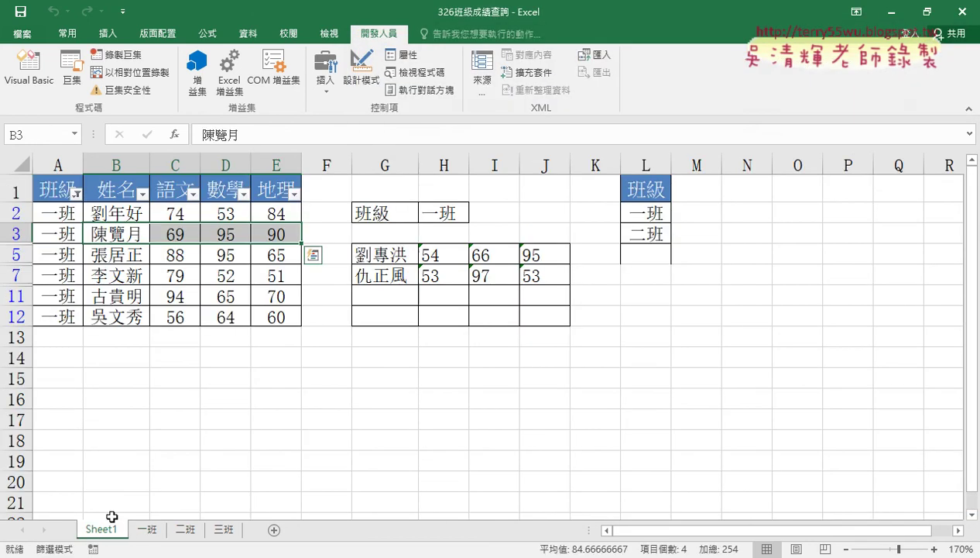
click(248, 35)
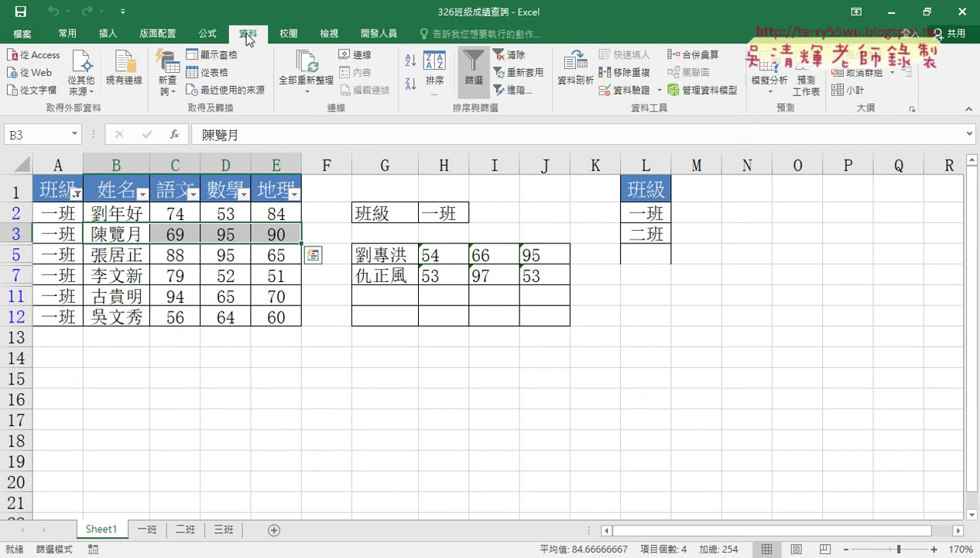
click(473, 74)
From the empty 一班 sheet, reopen the VBA editor and step the macro through the AutoFilter line.
click(146, 531)
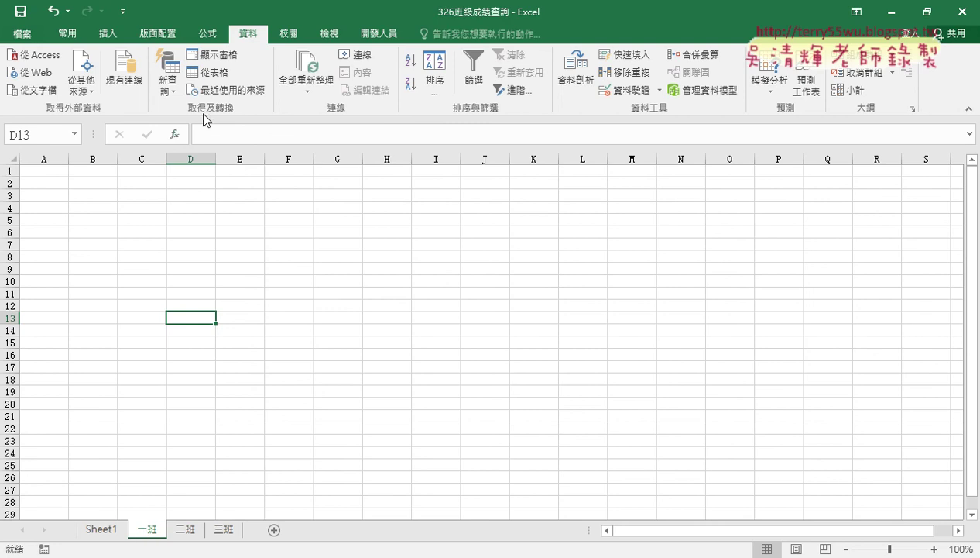
click(372, 34)
click(29, 70)
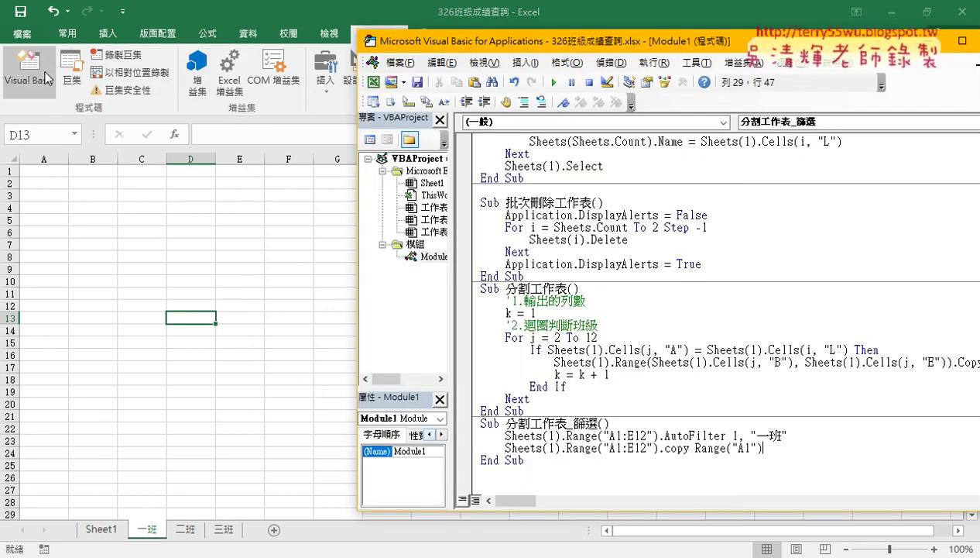
drag(786, 436, 503, 436)
click(561, 436)
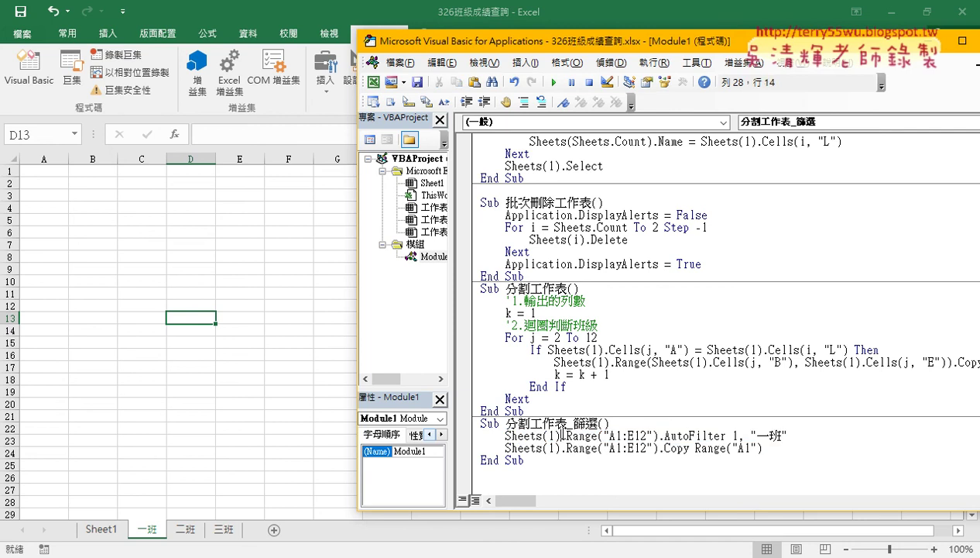
key(F8)
key(F8)
key(F8)
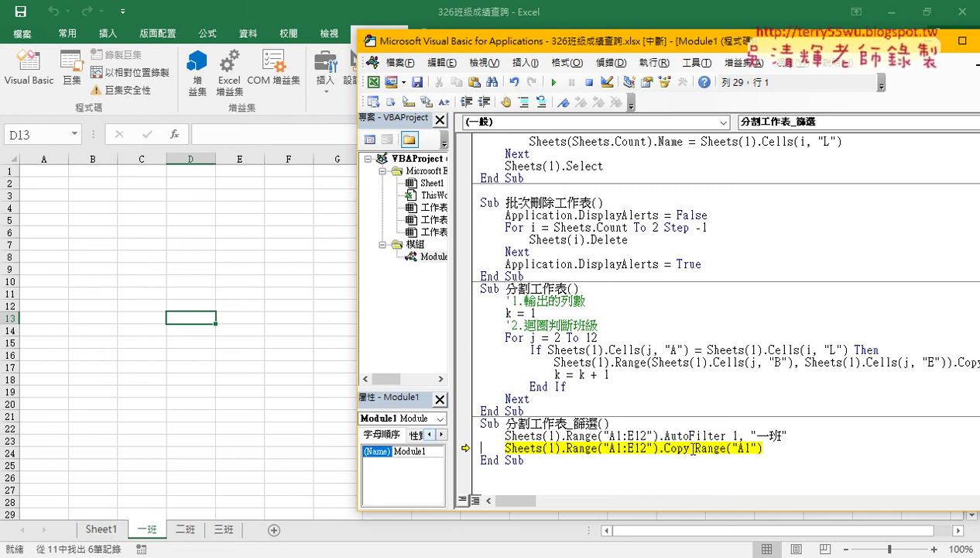
Run the Copy line to paste the header and six 一班 rows, then inspect the "一班" criterion value.
drag(695, 450, 763, 449)
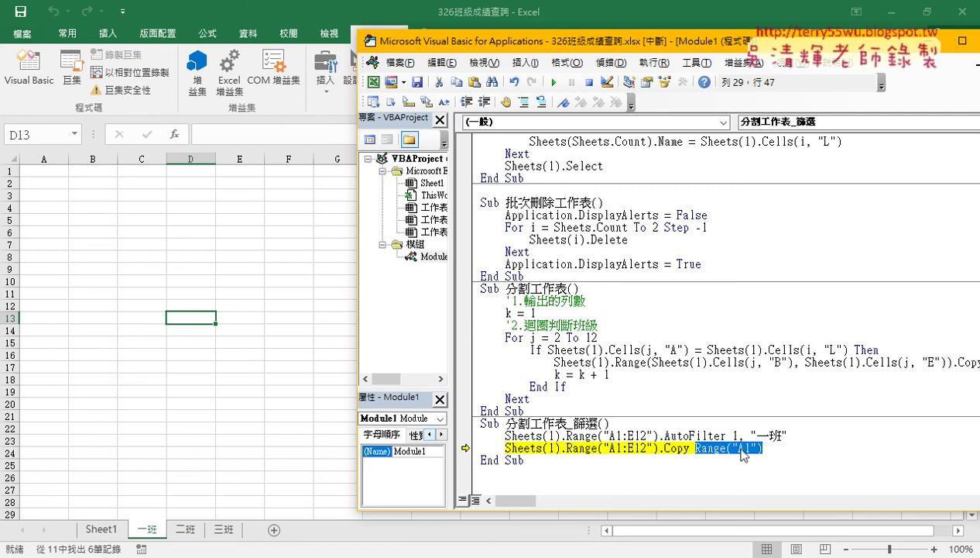
click(766, 449)
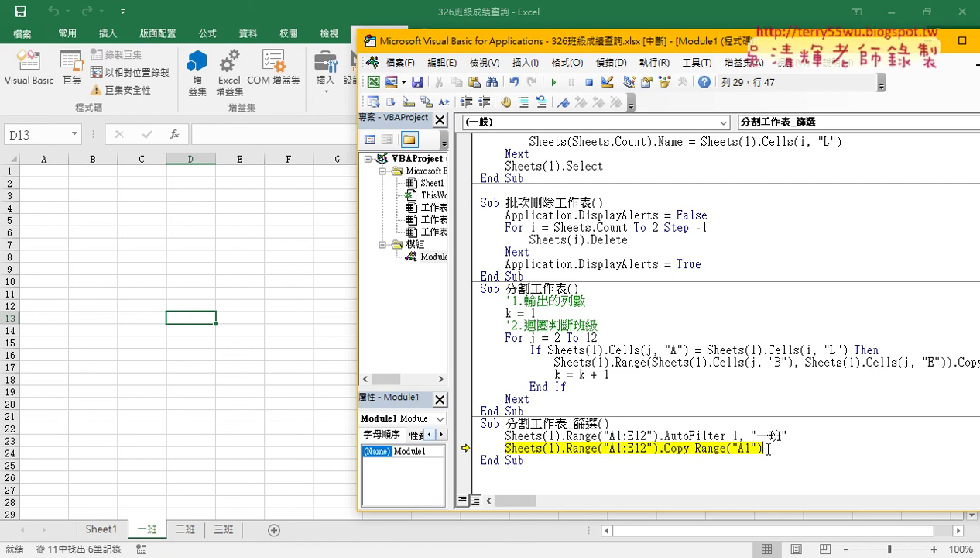
drag(659, 449, 569, 448)
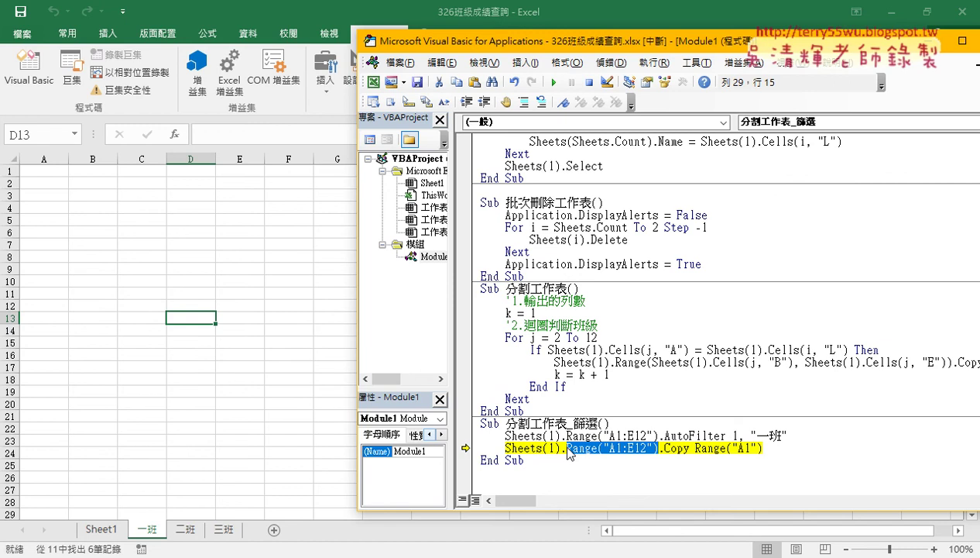
key(F8)
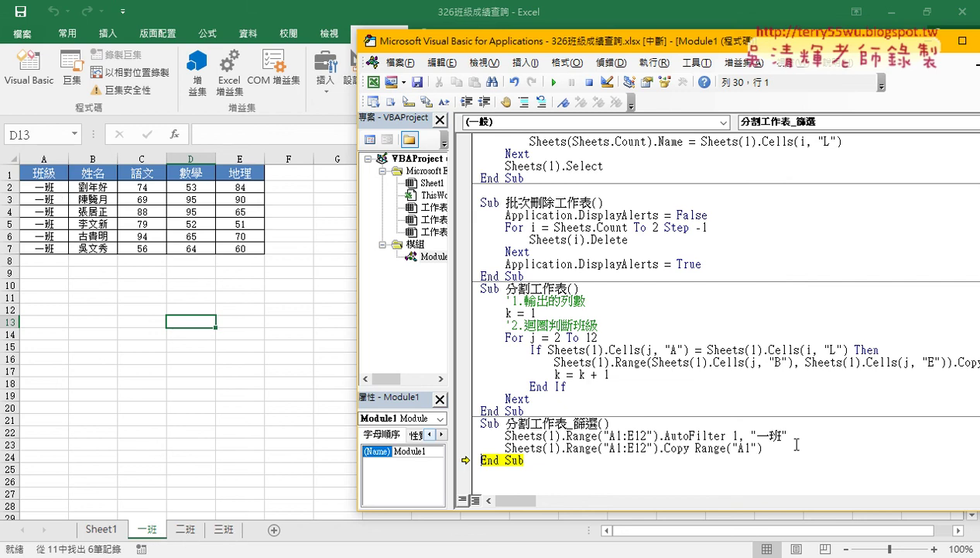
drag(786, 436, 747, 436)
mouse_move(787, 438)
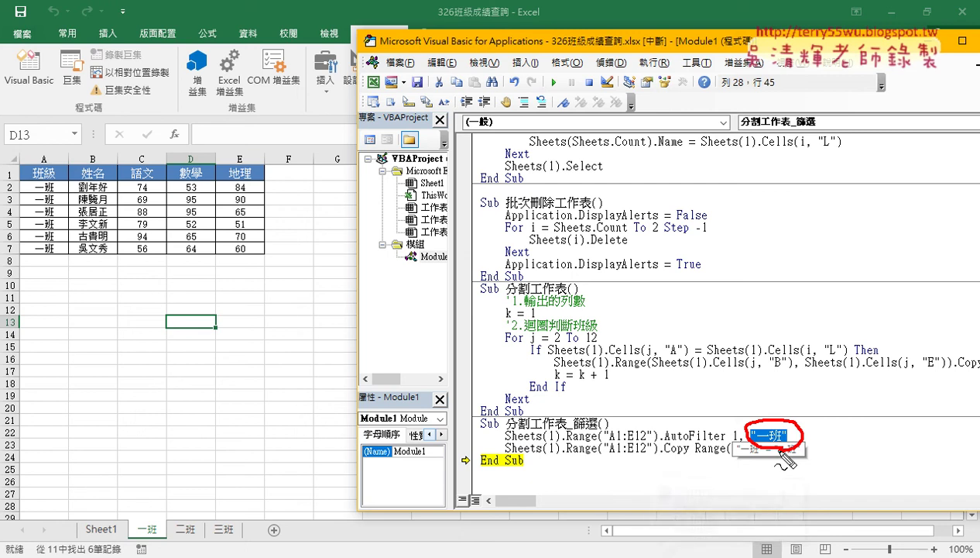
drag(745, 446, 734, 455)
mouse_move(794, 366)
mouse_down()
mouse_move(780, 412)
mouse_move(805, 408)
mouse_up()
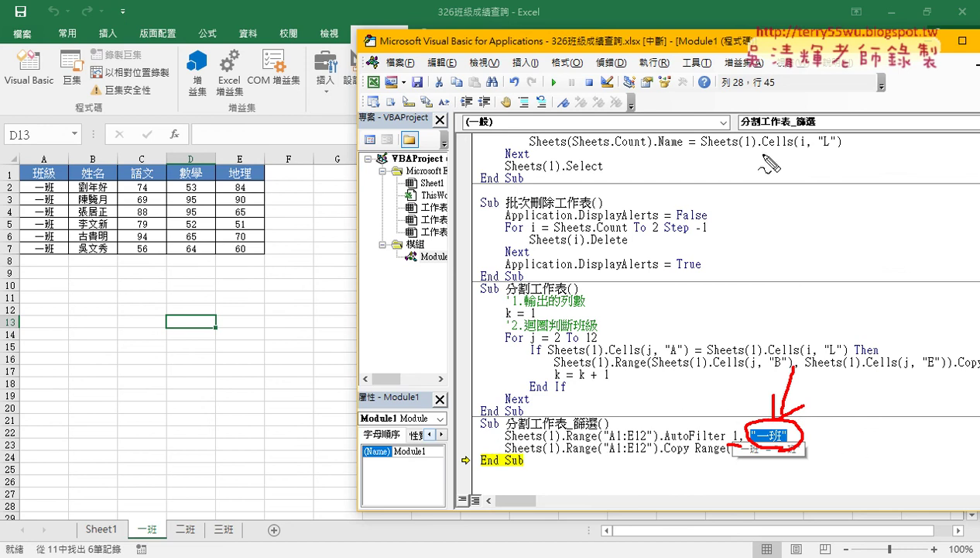
mouse_move(771, 153)
mouse_down()
mouse_move(789, 220)
mouse_move(724, 399)
mouse_move(762, 380)
mouse_up()
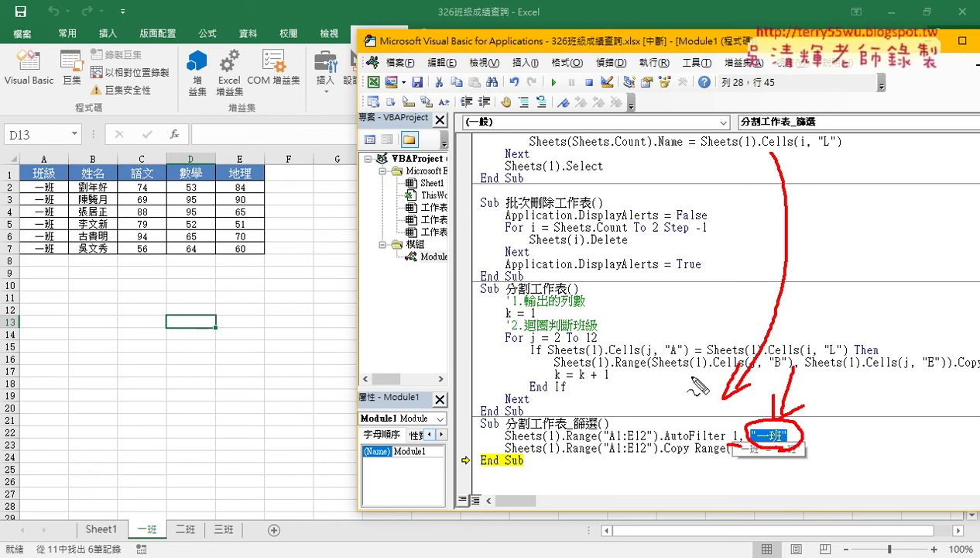
drag(667, 445, 732, 446)
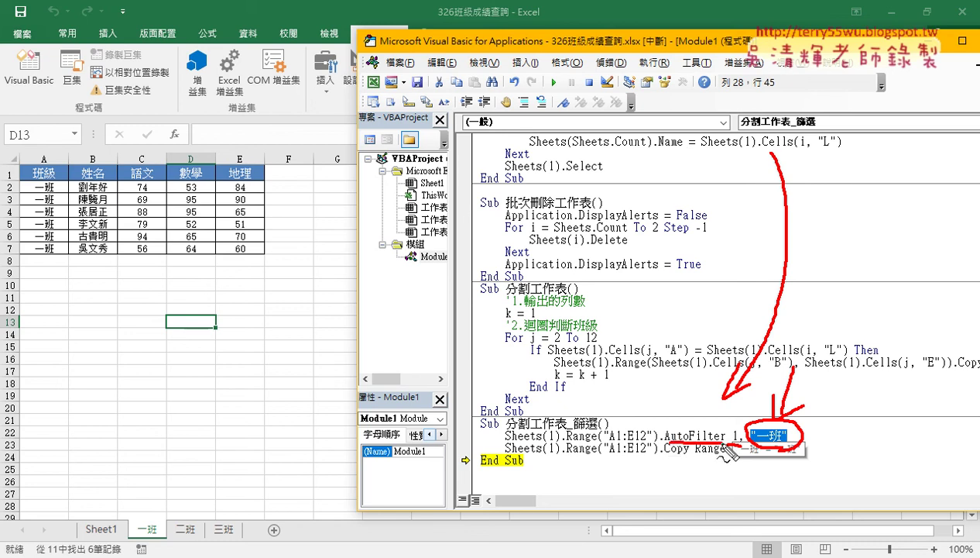